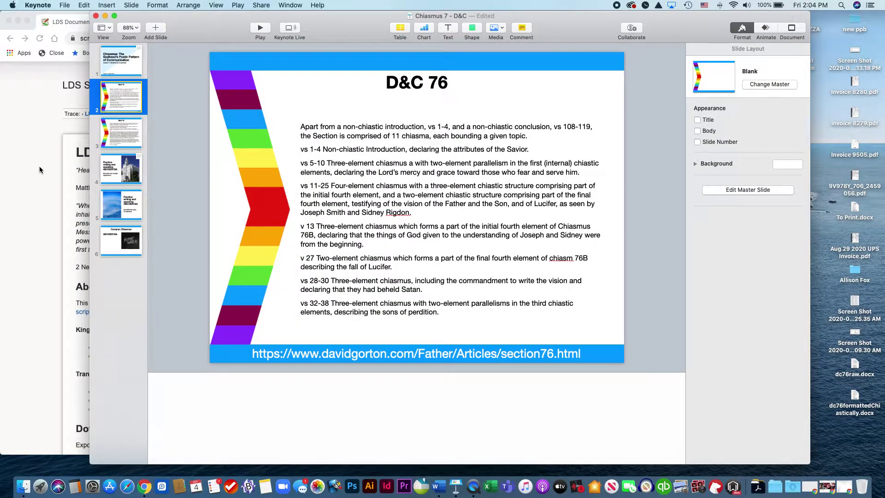
- In full-screen Chrome, open Doctrine and Covenants chapter 76 on the scriptures site
click(41, 169)
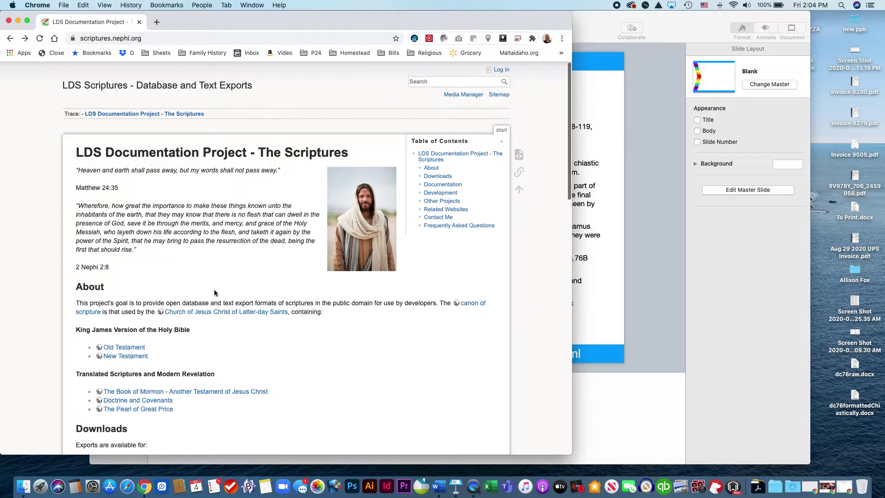
click(28, 21)
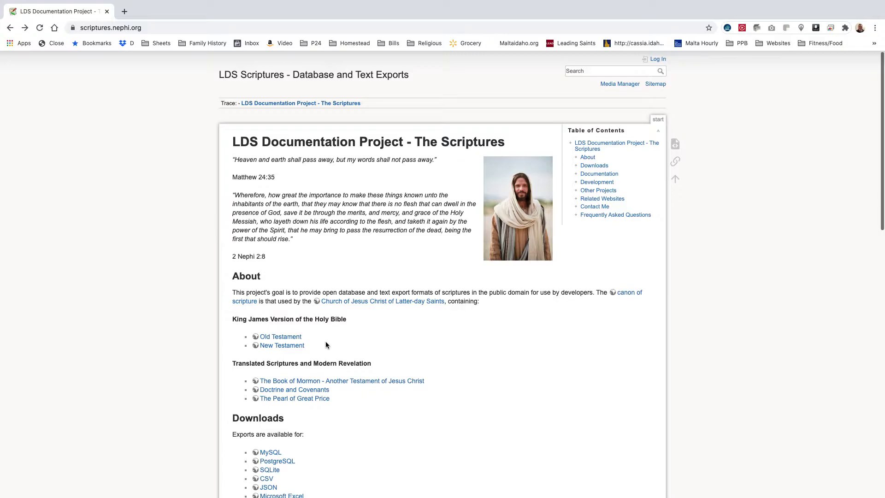
scroll(326, 345, down, 3)
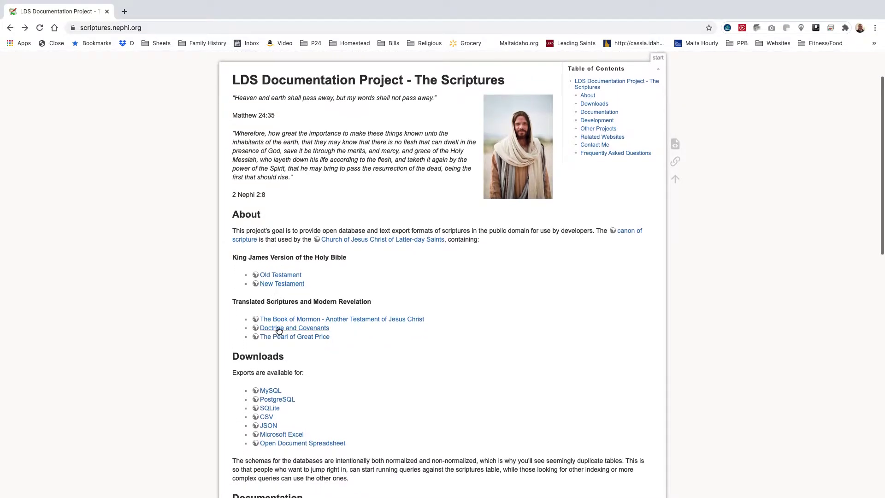
click(279, 329)
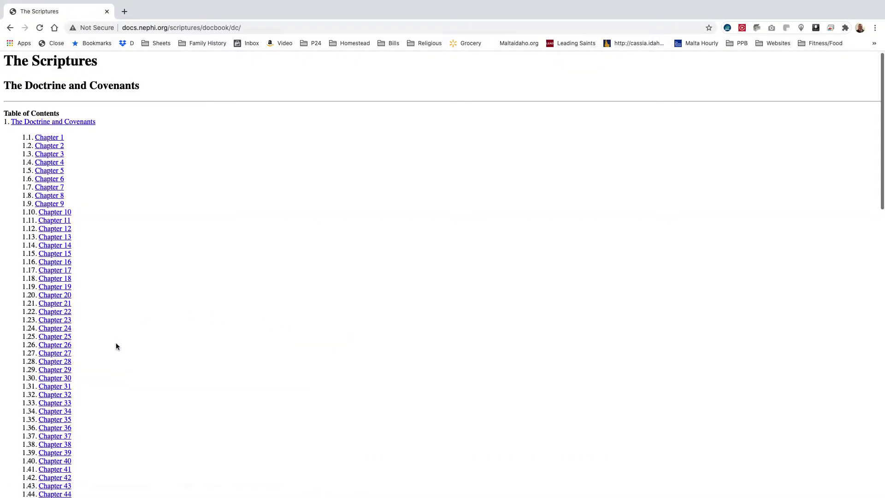
scroll(115, 346, down, 10)
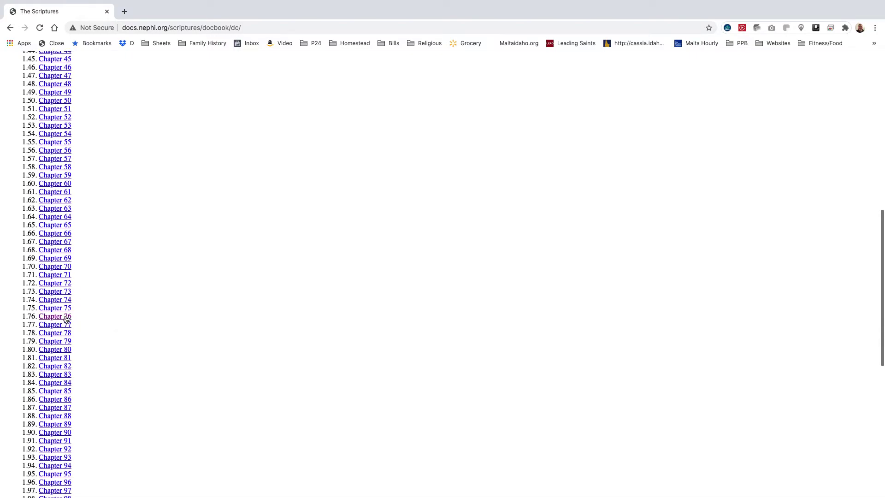
click(66, 318)
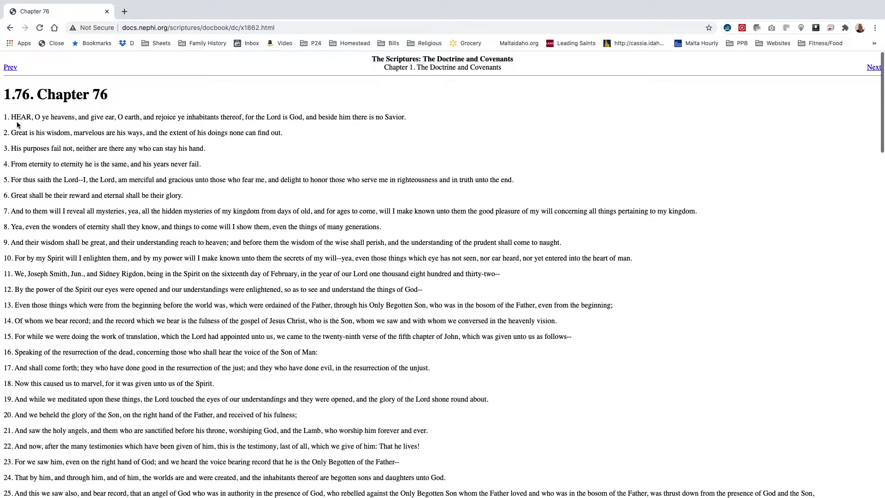
- Select the full chapter text, verses 1 through 119, then switch to Word
drag(3, 117, 342, 408)
scroll(342, 408, down, 20)
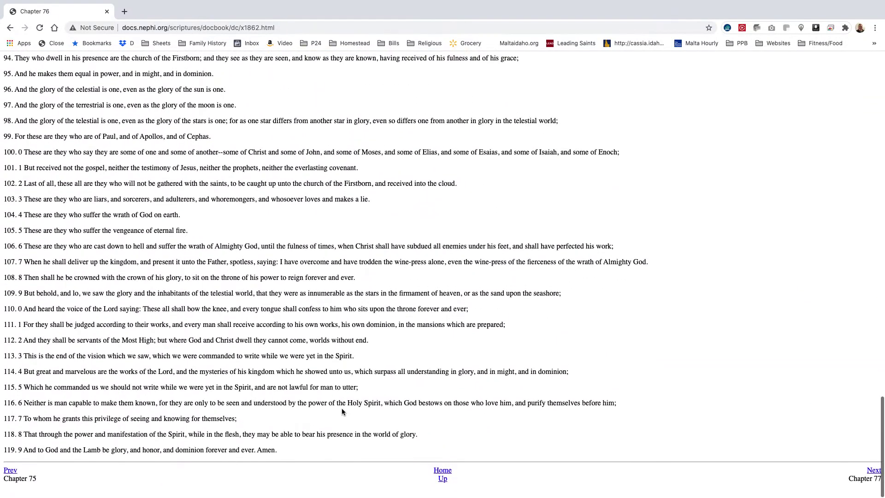
scroll(342, 409, up, 1)
shift+click(291, 466)
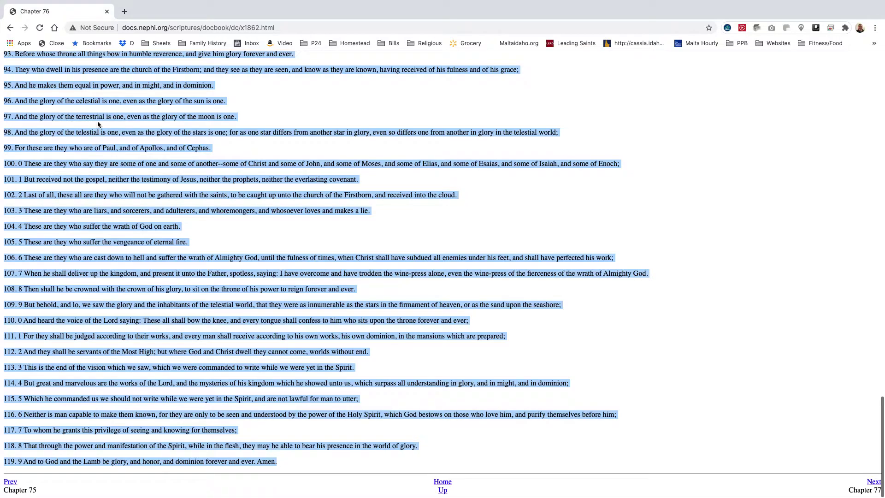
mouse_move(1, 2)
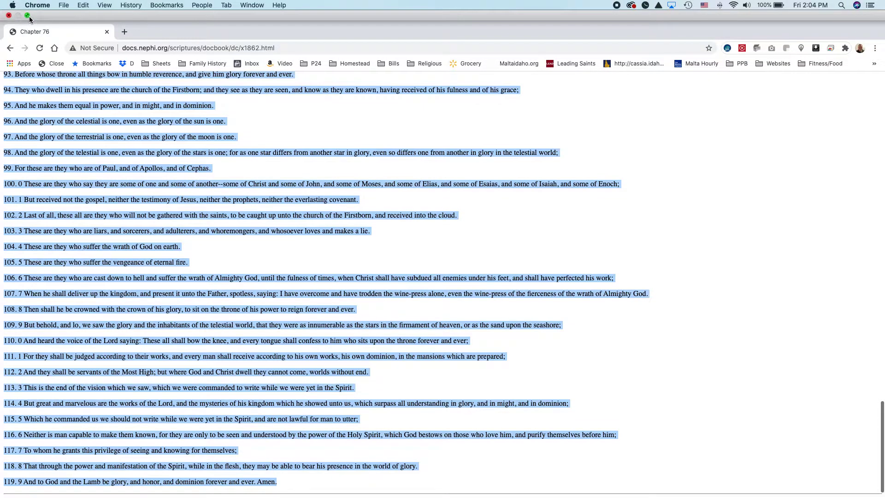
mouse_move(438, 494)
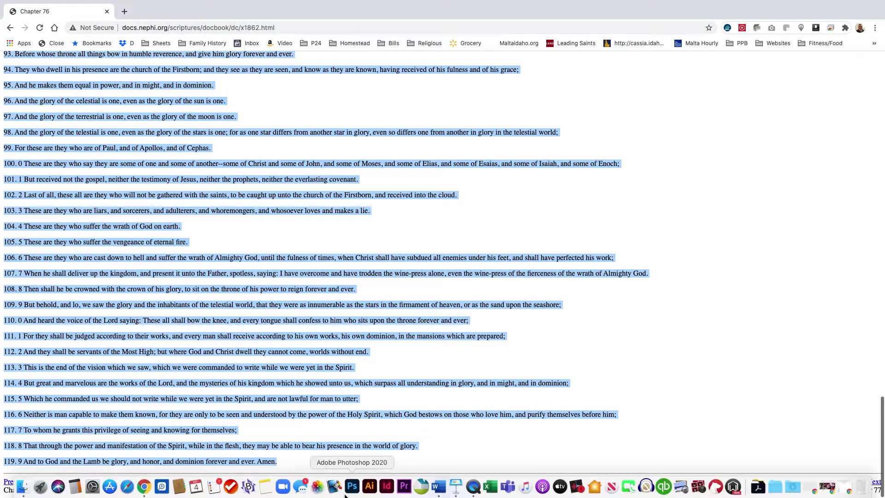
click(438, 489)
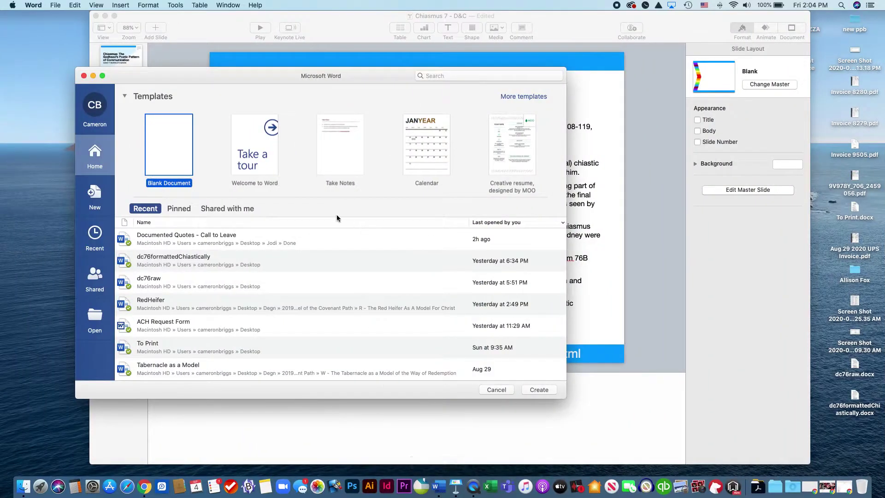
- Create a full-screen blank document and paste the chapter 76 verses 1–119 into it
double_click(167, 166)
click(233, 18)
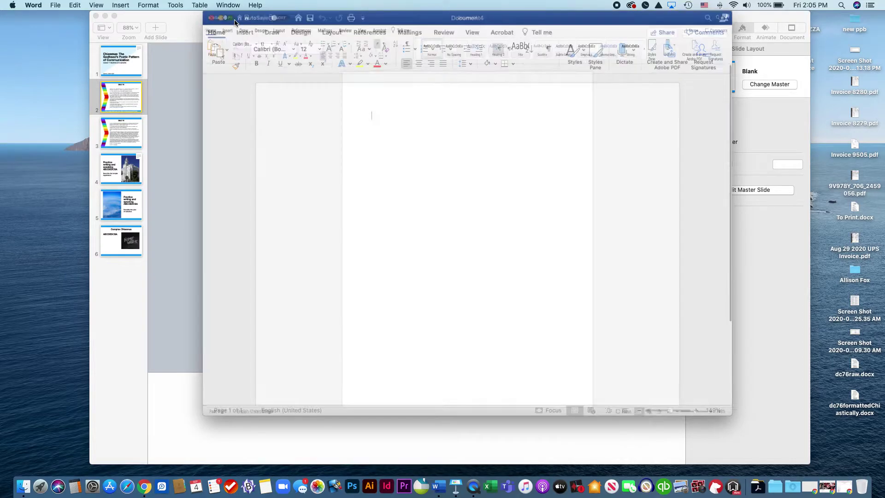
key(super+v)
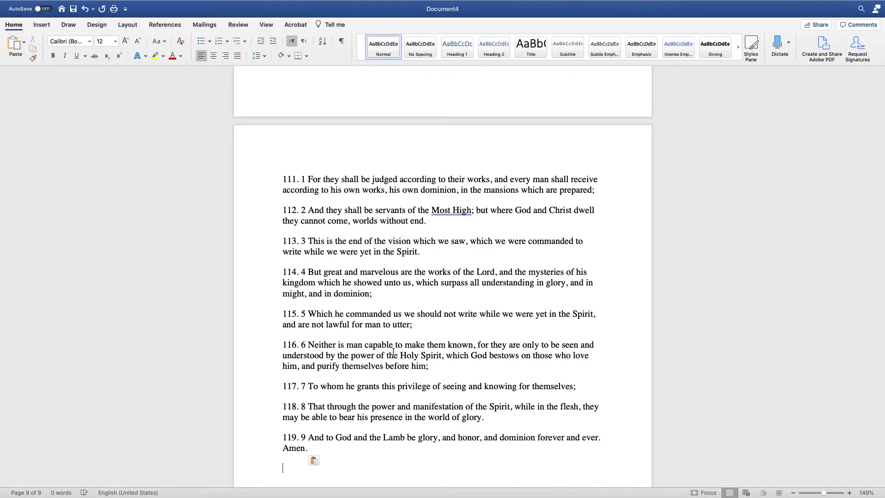
scroll(394, 352, up, 15)
scroll(394, 352, up, 20)
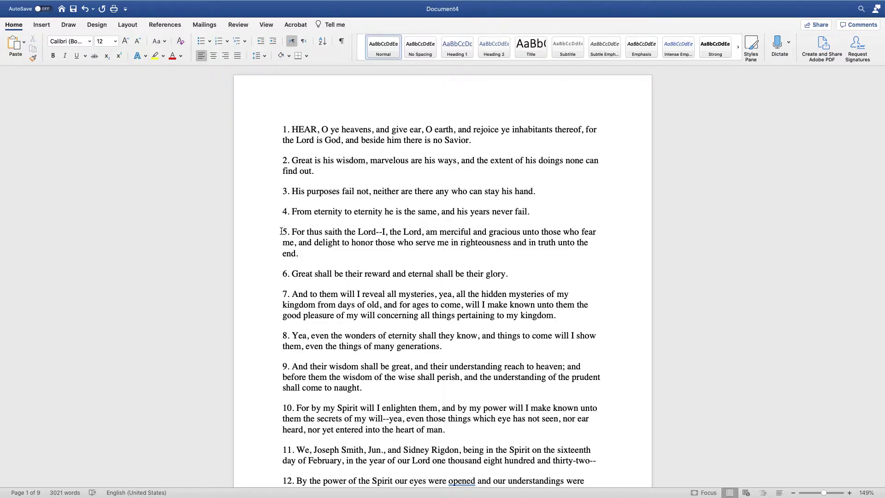
click(282, 231)
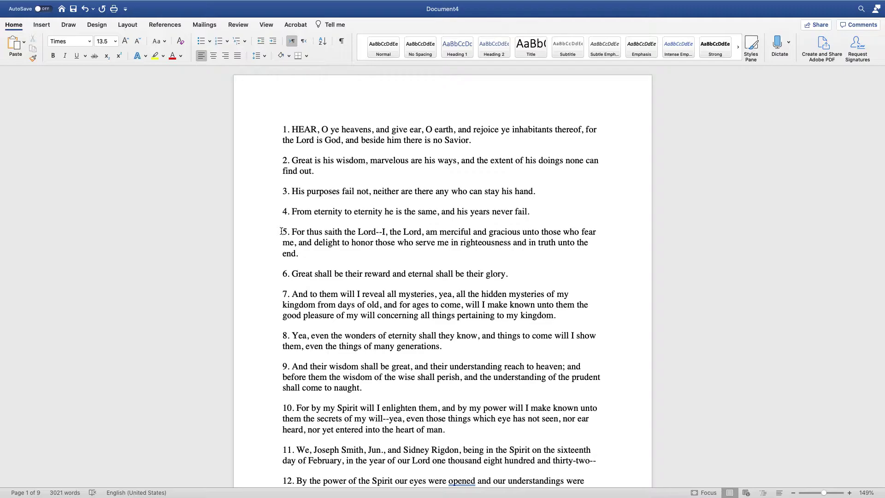
- Insert a page break before verse 5 so it begins page 2
key(super+Return)
scroll(282, 230, down, 10)
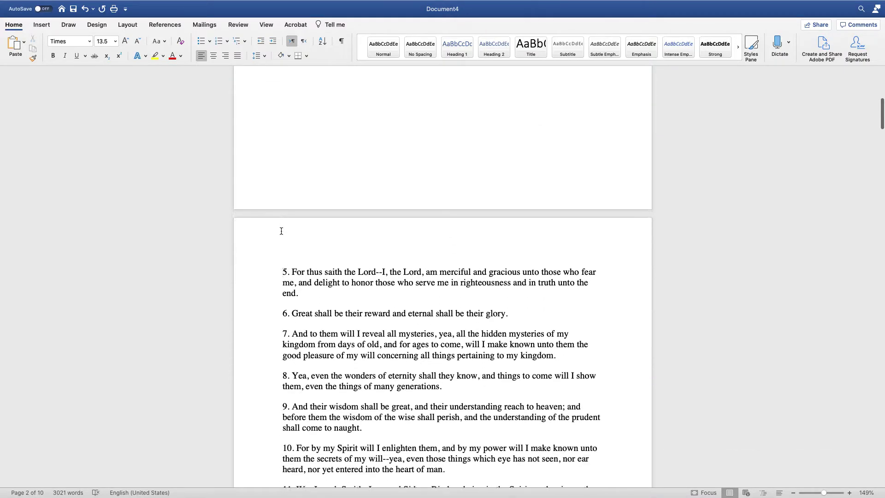
scroll(281, 231, down, 5)
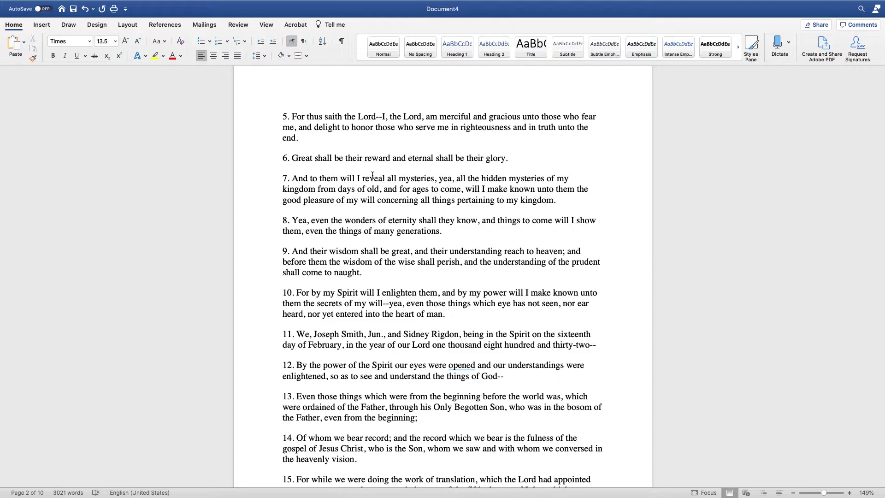
key(ctrl+Up)
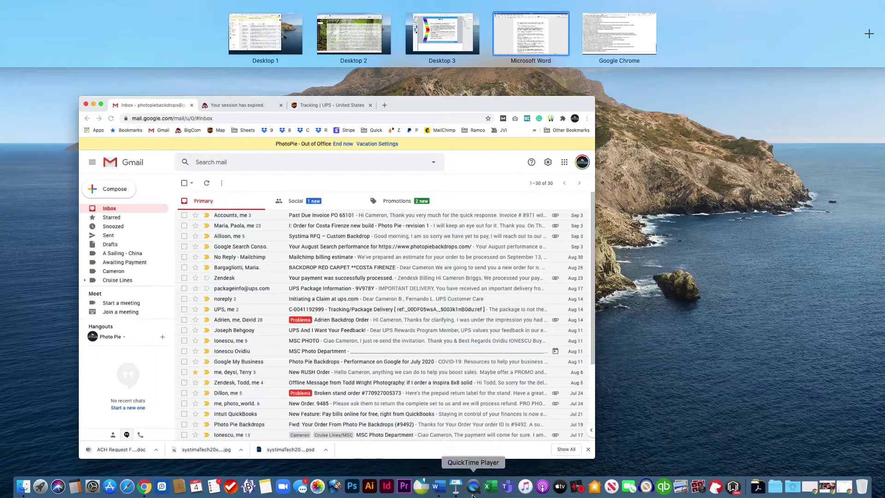
- Review the D&C 76 chiasm slide in Keynote, then return to Word
click(458, 492)
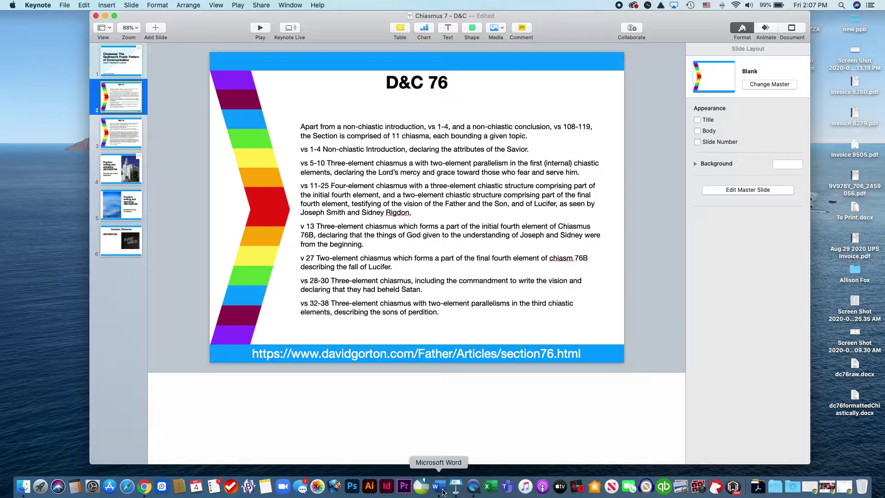
click(443, 492)
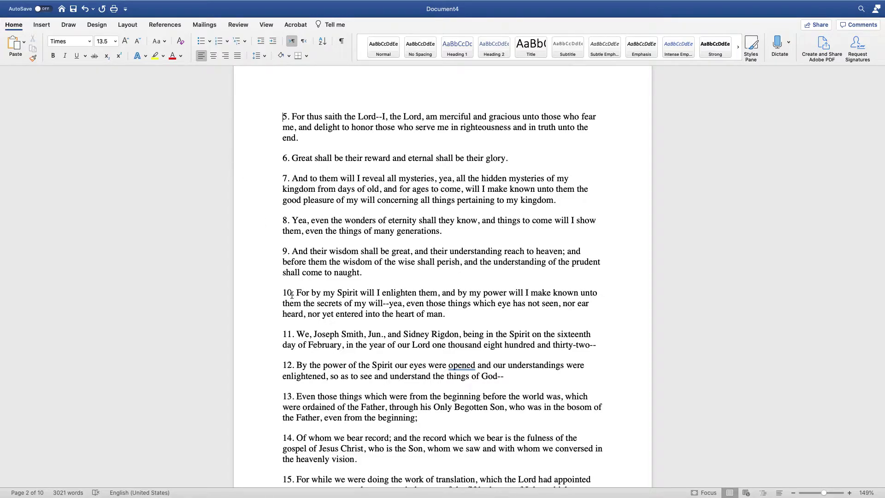
- Insert a page break before verse 11 so verses 5–10 fill page 2 alone
click(283, 335)
key(super+Return)
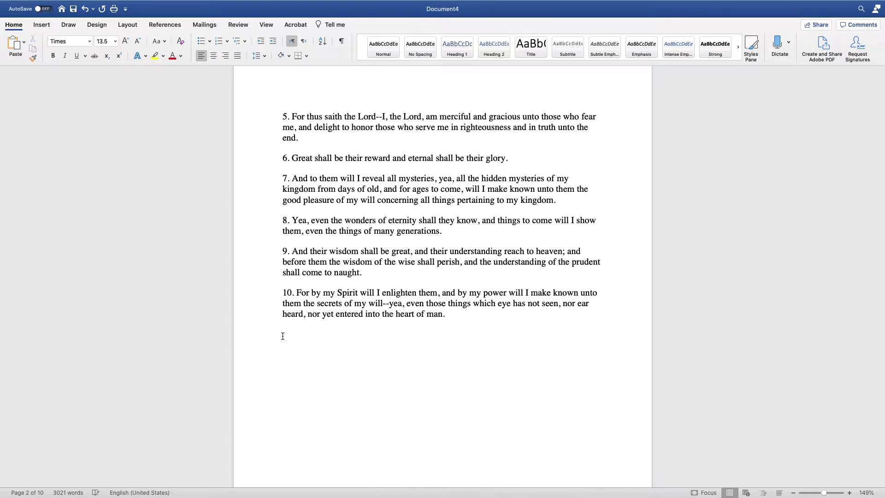
scroll(338, 381, up, 5)
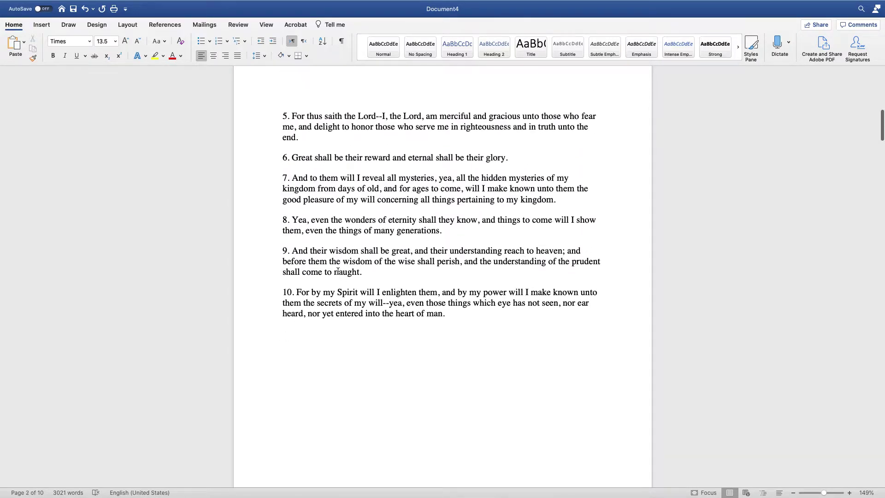
scroll(358, 228, up, 10)
scroll(358, 227, up, 3)
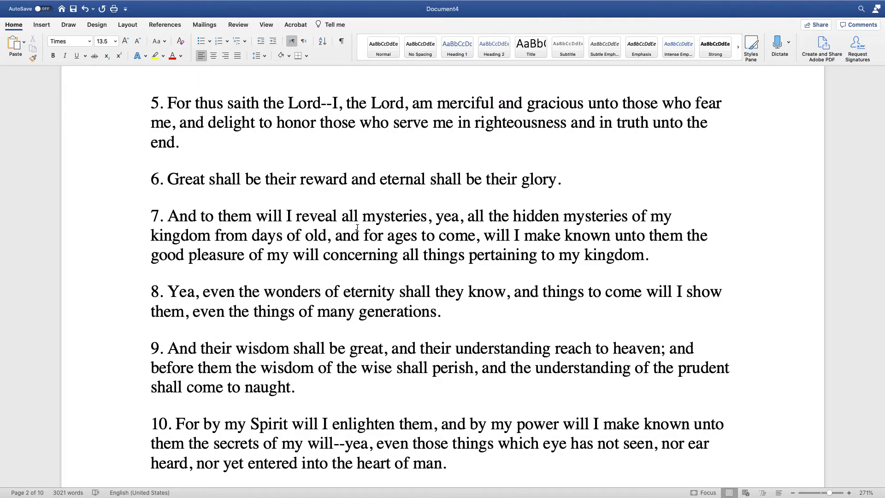
scroll(357, 228, down, 5)
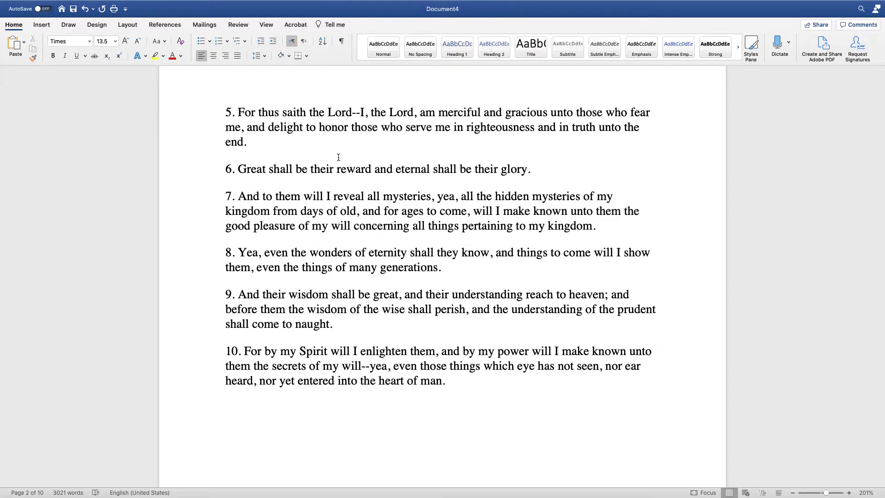
- Bold and underline 'make known', 'reveal' and 'shall they know' in verses 7–8
drag(565, 211, 510, 213)
key(super+b)
key(super+u)
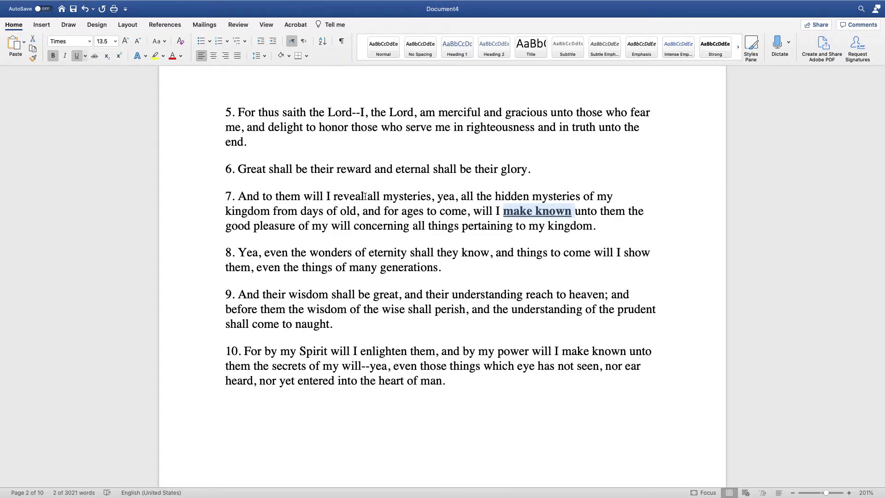
drag(369, 197, 333, 196)
key(super+b)
key(super+u)
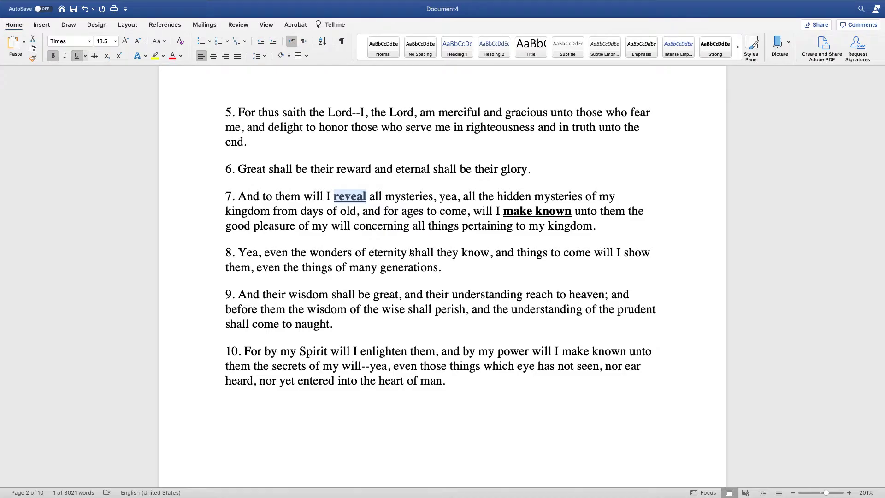
drag(410, 252, 480, 249)
key(super+b)
key(super+u)
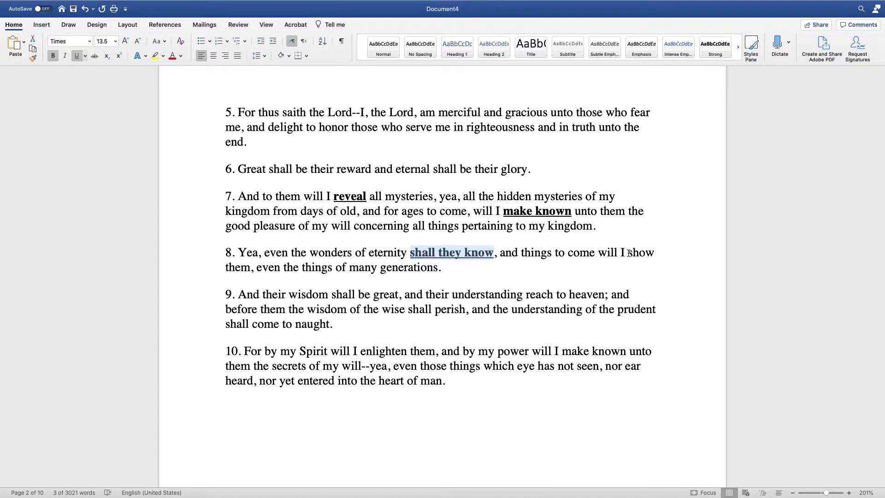
- Bold and underline 'show', 'many generations' and 'days of old, and for ages to come'
drag(629, 254, 654, 252)
key(cmd+b)
key(cmd+u)
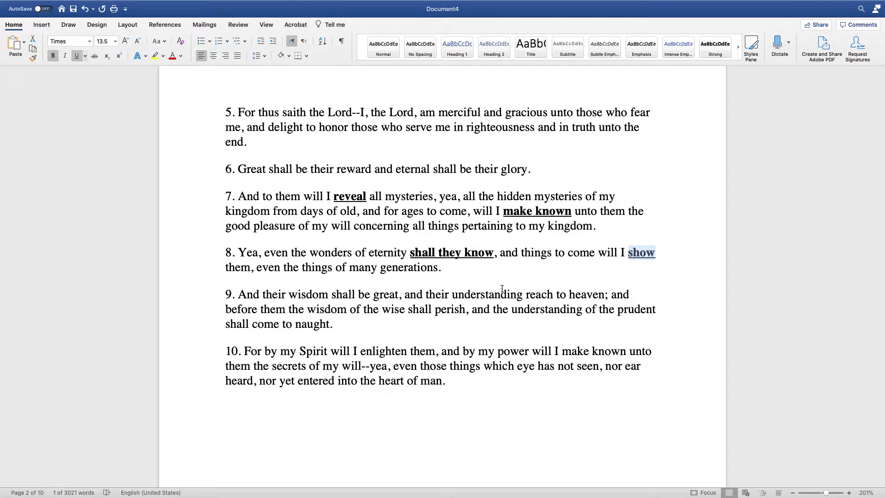
drag(438, 268, 350, 272)
key(super+b)
key(super+u)
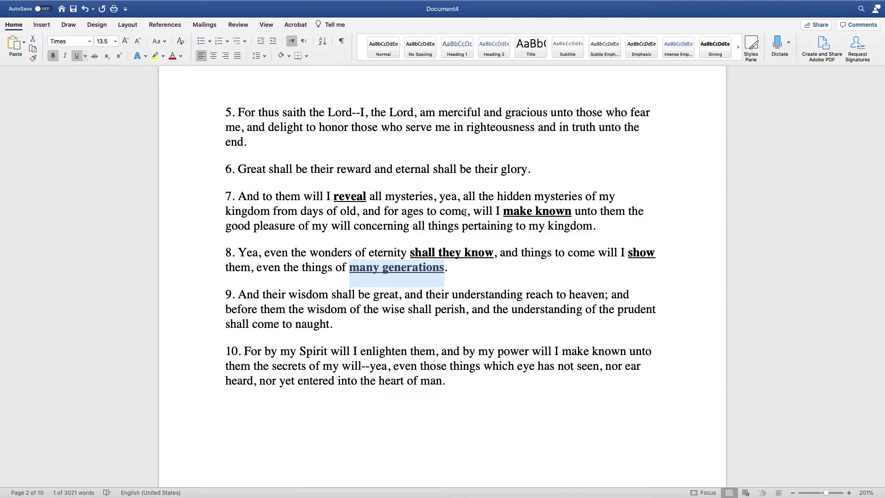
drag(467, 212, 306, 211)
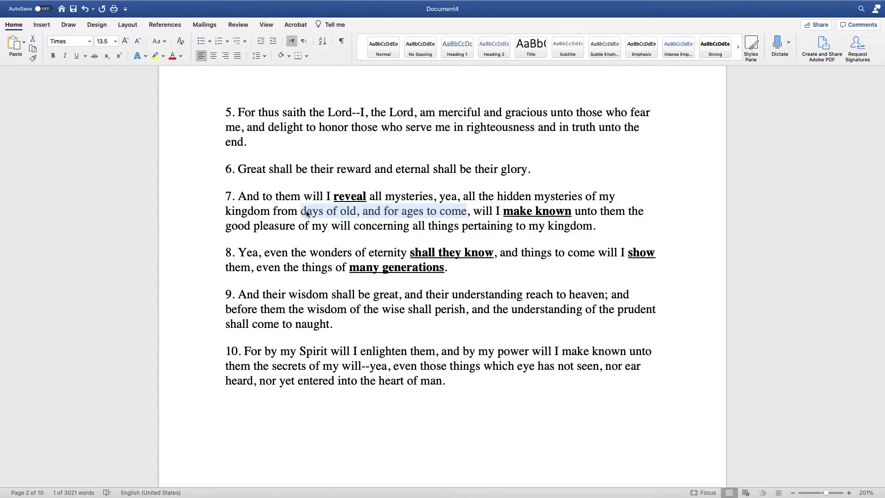
key(super+b)
key(super+u)
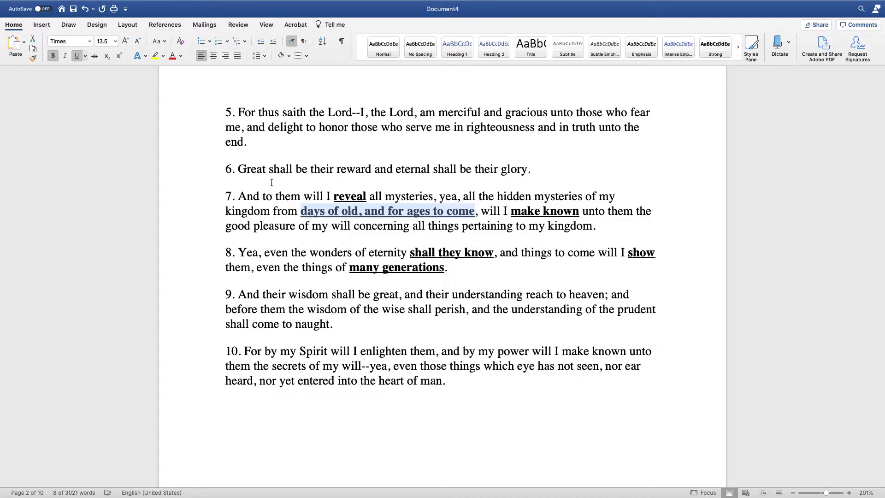
- Bold and underline 'Great' in verse 6 and 'great' in verse 9
drag(267, 169, 242, 169)
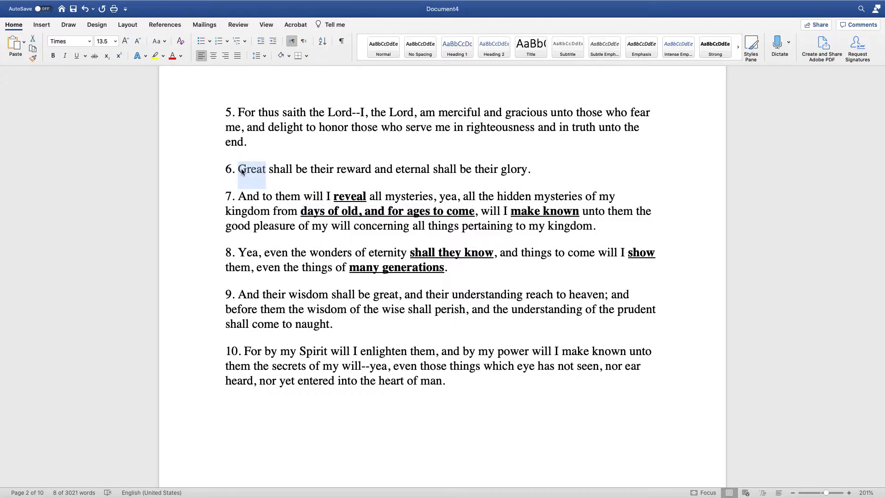
key(super+b)
key(super+u)
drag(374, 295, 399, 297)
key(super+b)
key(super+u)
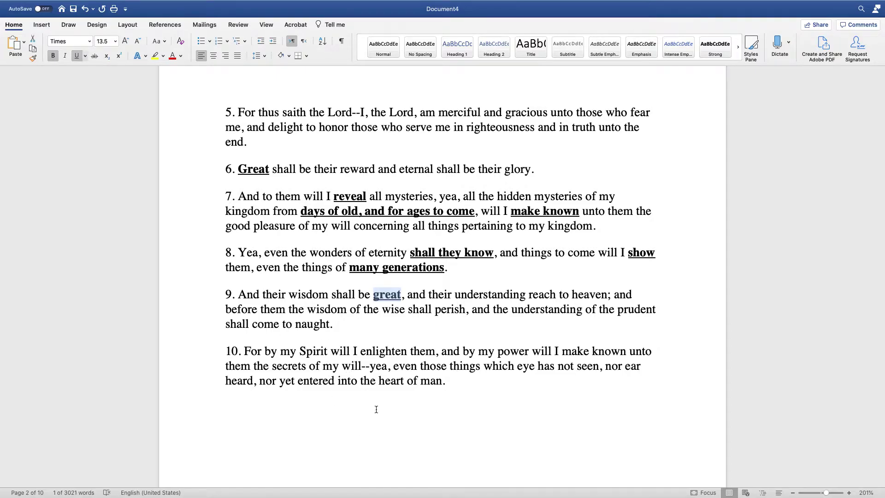
click(261, 381)
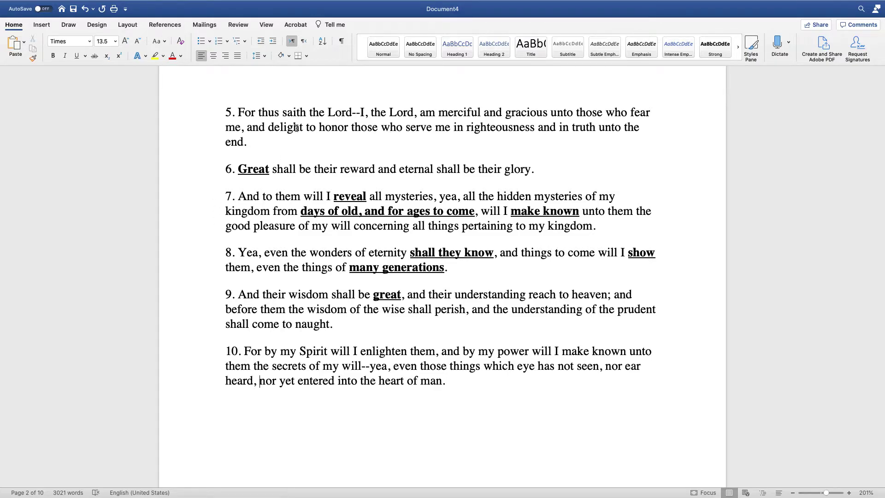
- Bold and underline 'delight' in verse 5 and 'enlighten' in verse 10
drag(303, 127, 270, 127)
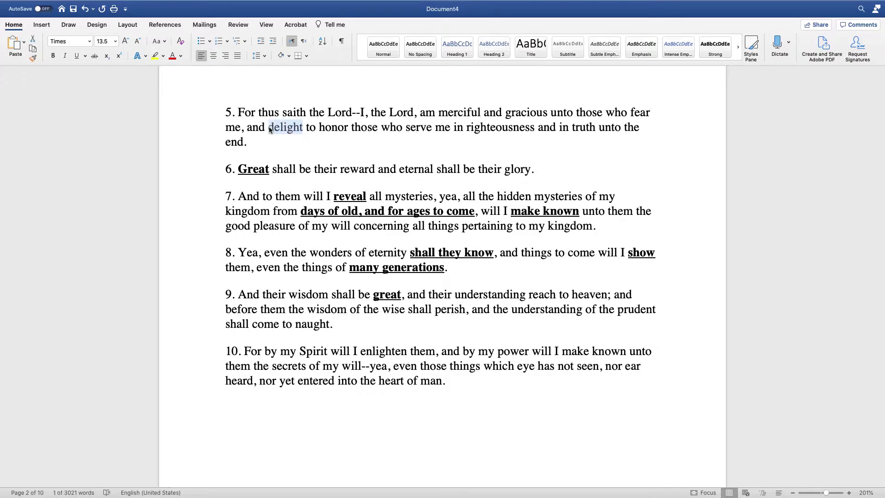
key(super+b)
key(super+u)
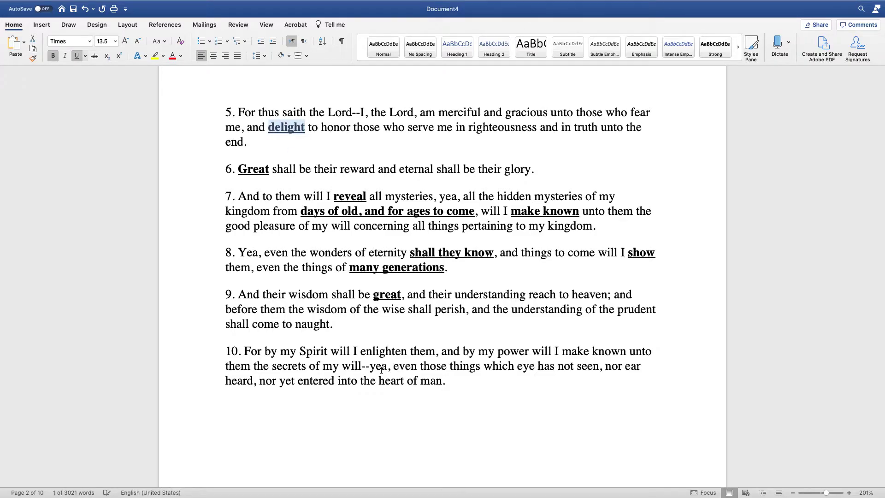
drag(407, 351, 361, 354)
key(super+b)
key(super+u)
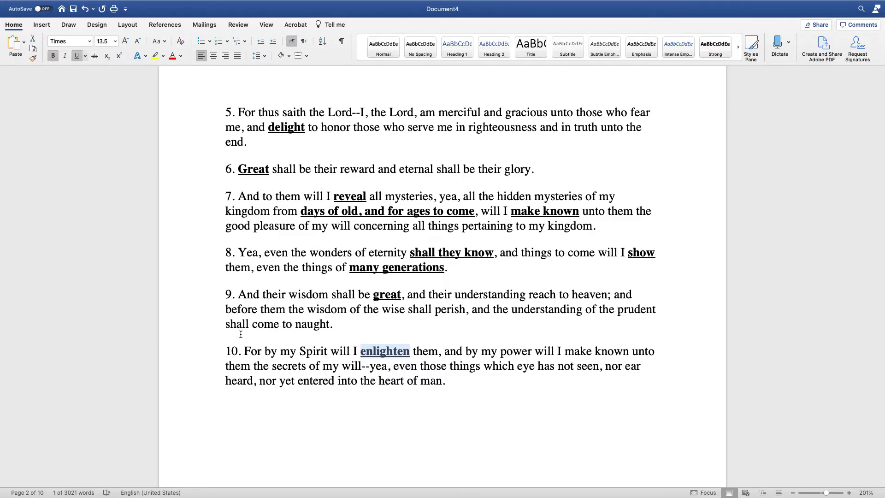
click(289, 365)
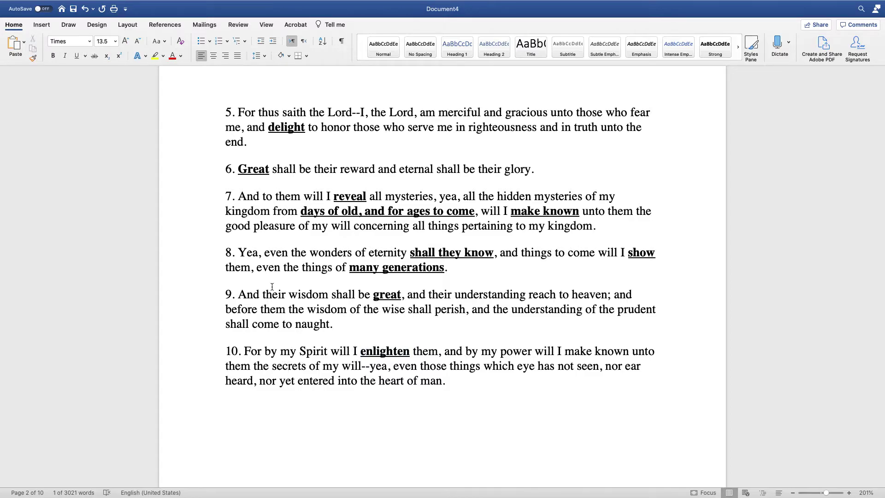
click(289, 365)
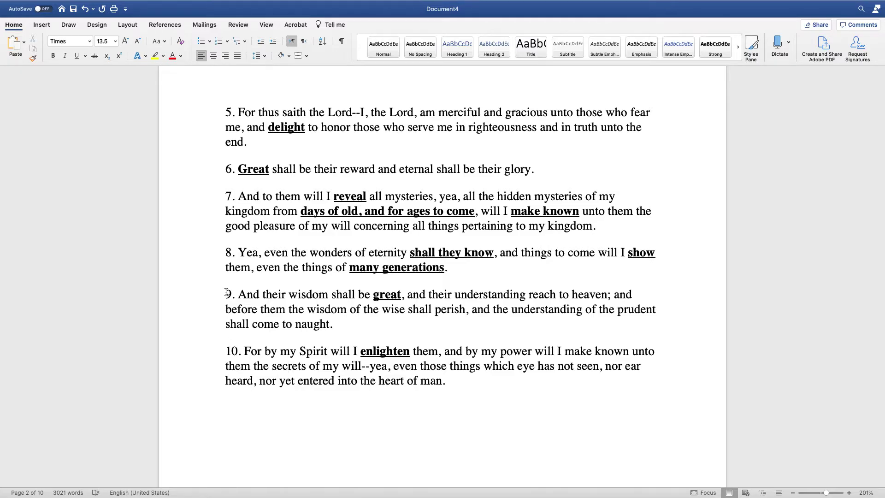
- Indent verses 9 and 6 one level
key(Tab)
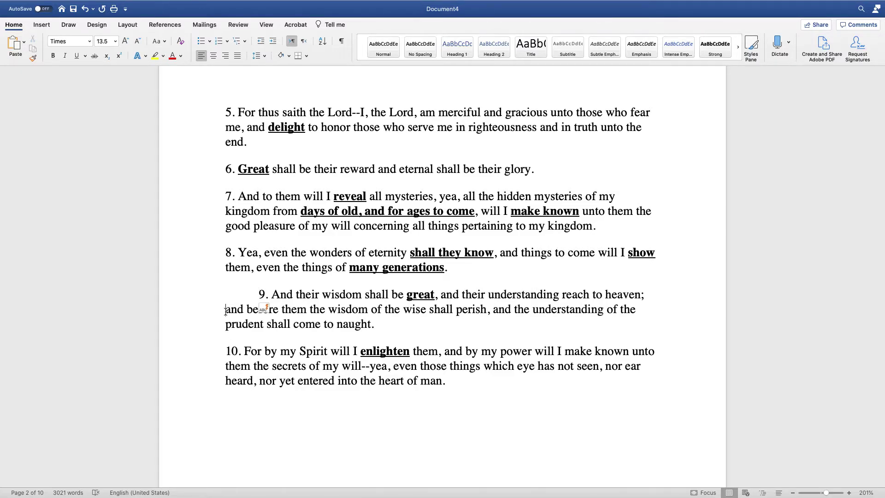
key(Tab)
click(225, 170)
key(Tab)
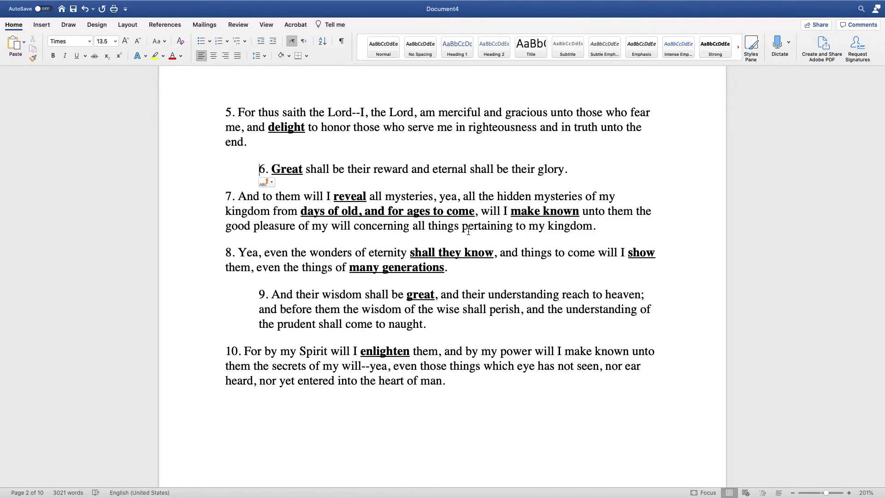
- Split verse 8 before 'and things to come' and verse 7 after 'ages to come,'
click(500, 253)
key(Return)
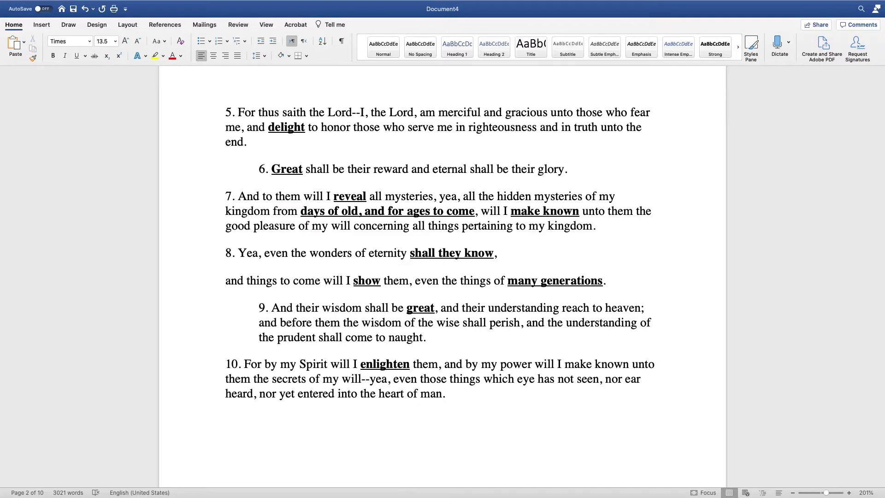
click(484, 211)
key(Return)
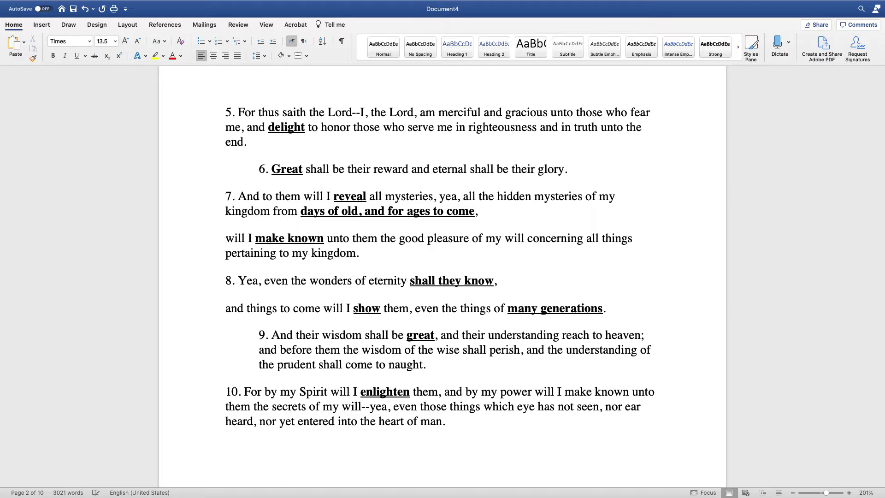
- Indent verse 7, the 'will I make known' line and verse 8's parts to the second level
click(224, 196)
key(Tab)
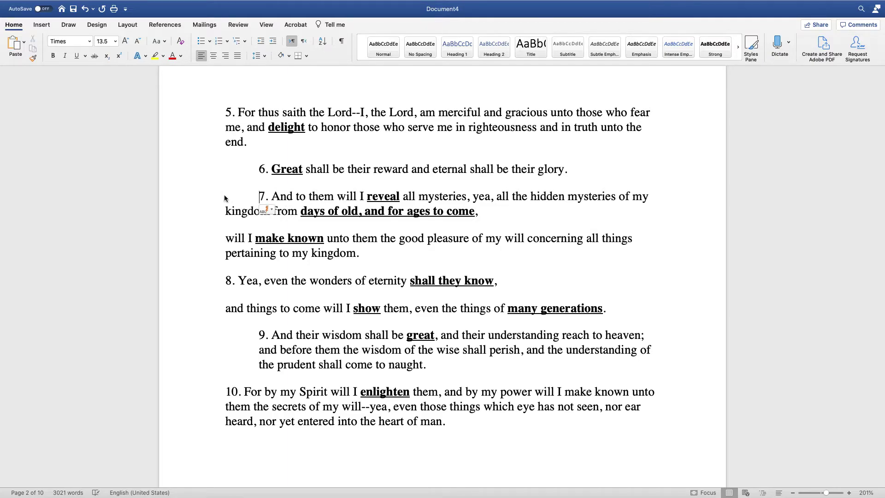
key(Tab)
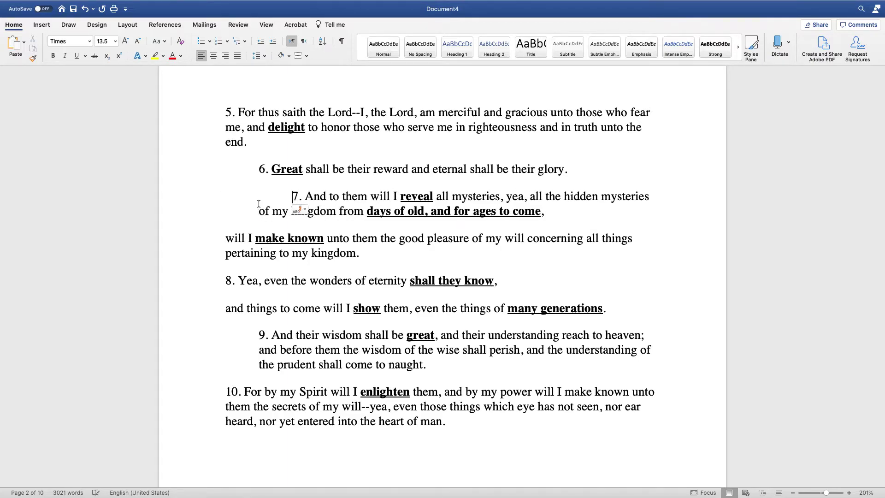
key(Tab)
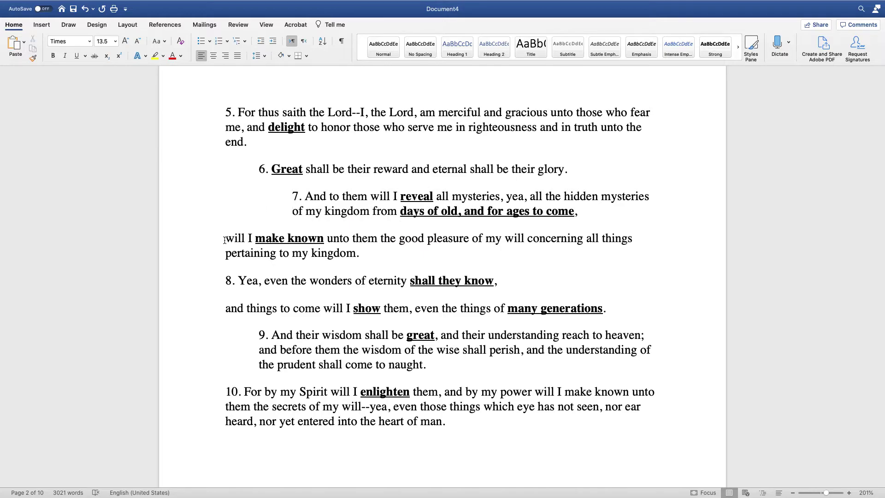
click(224, 240)
key(Tab)
key(Tab)
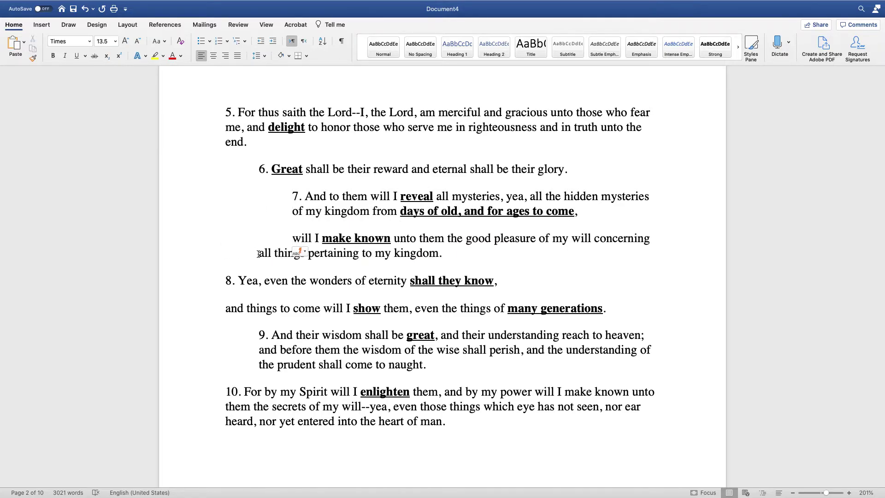
key(Tab)
key(Tab)
key(Tab)
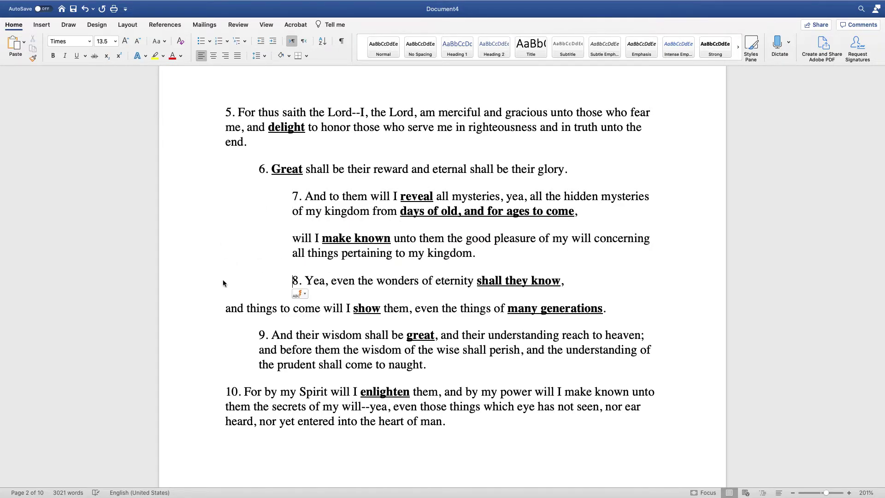
click(224, 308)
key(Tab)
key(Tab)
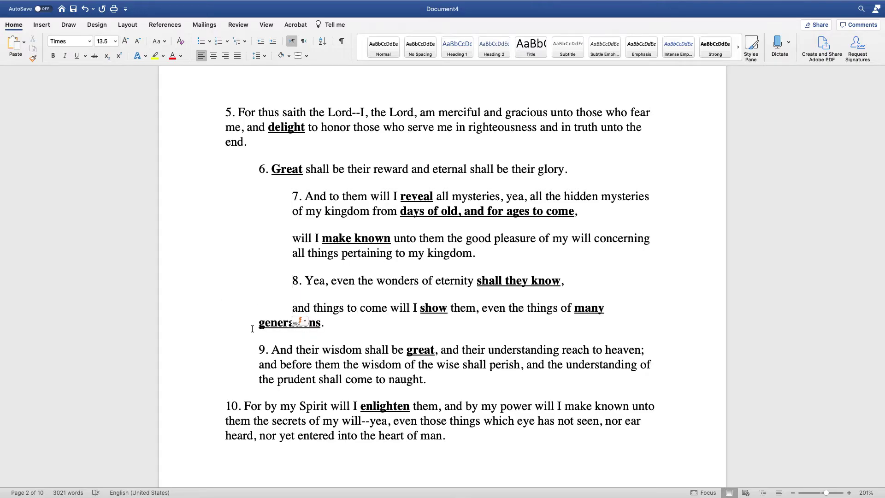
click(259, 324)
key(Tab)
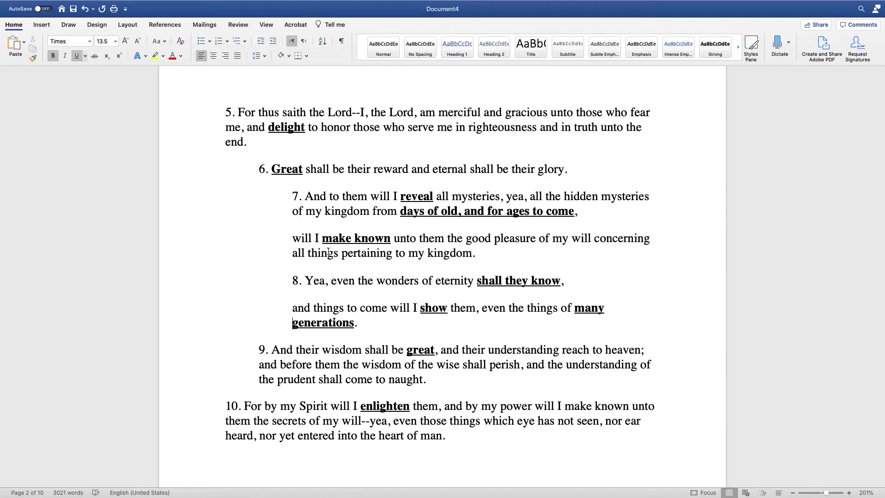
- Indent 'will I make known' and verse 8's opening to a third level, then select those centre lines
click(294, 240)
key(Tab)
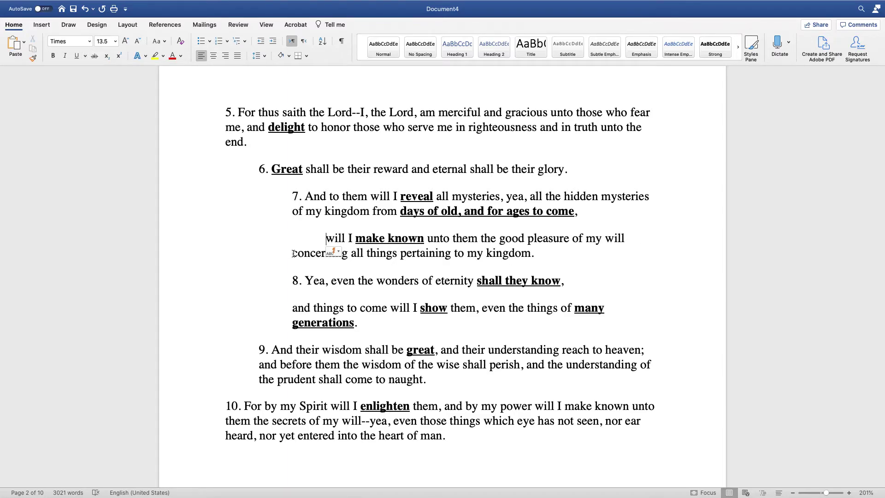
click(292, 281)
key(Tab)
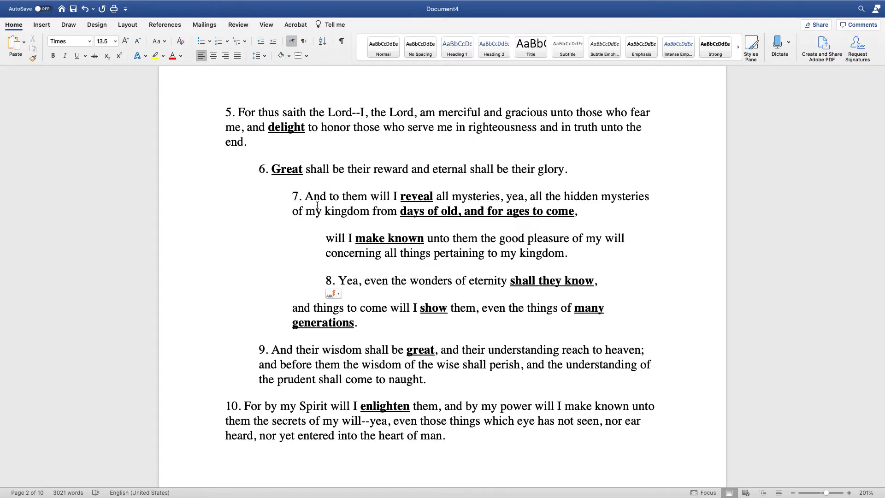
click(408, 116)
click(336, 257)
drag(598, 282, 330, 239)
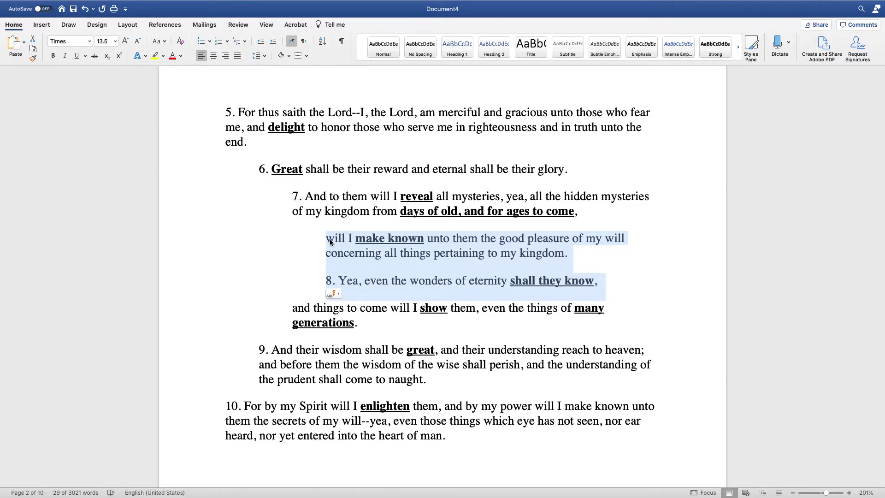
click(331, 239)
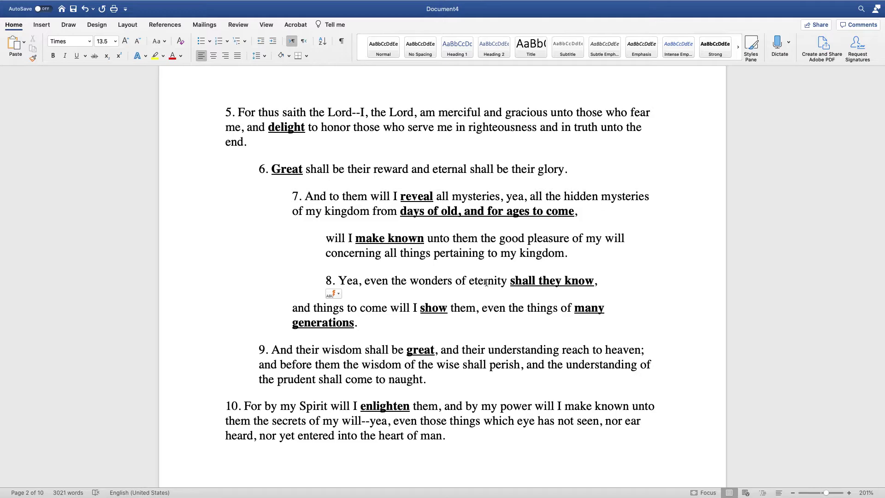
shift+click(603, 281)
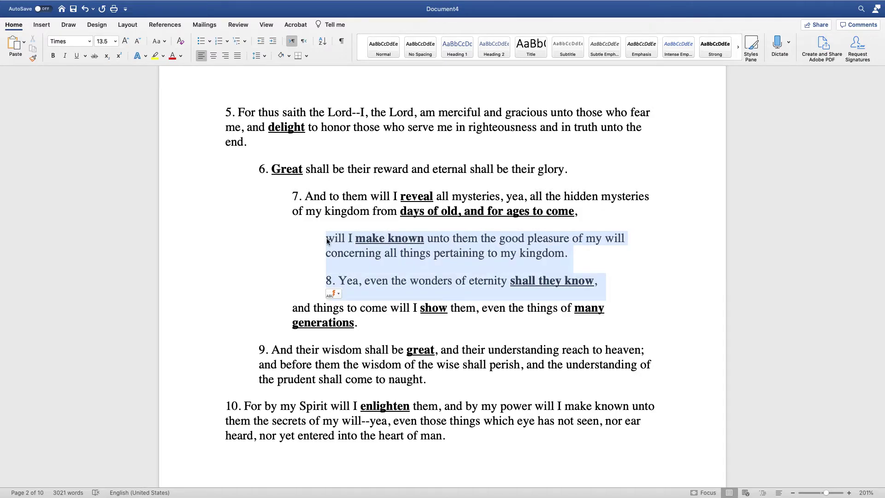
click(317, 215)
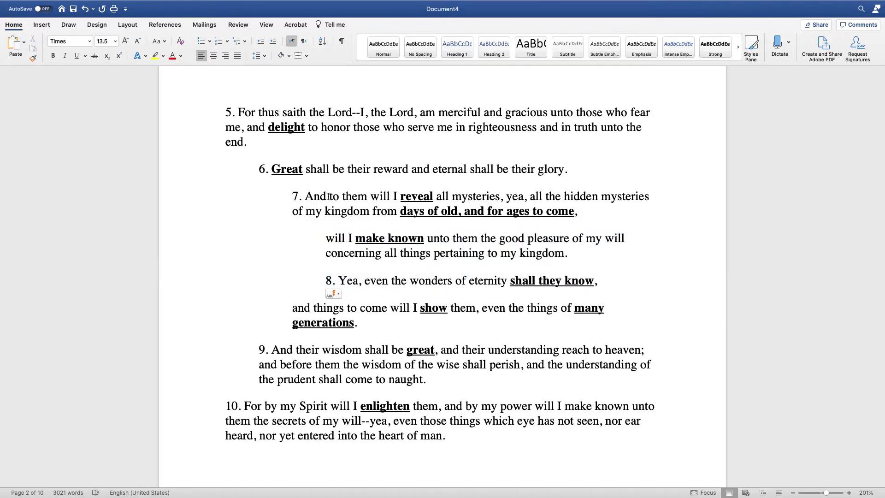
drag(406, 196, 438, 197)
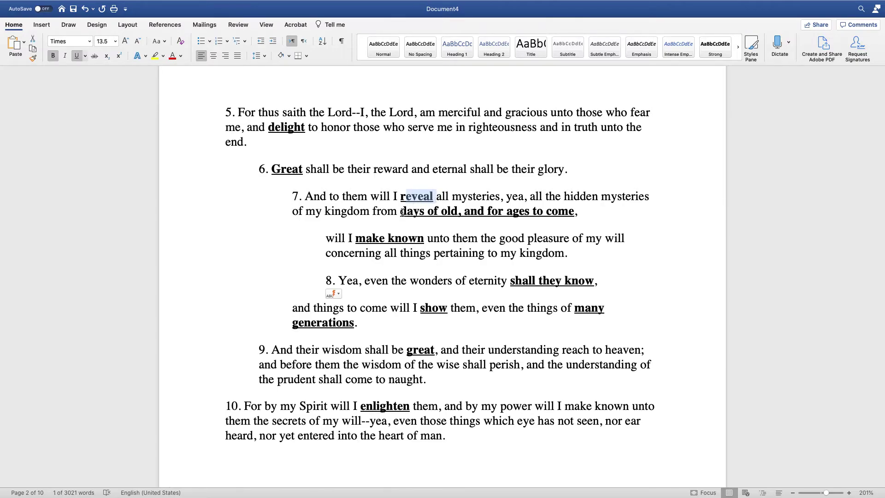
drag(402, 211, 575, 212)
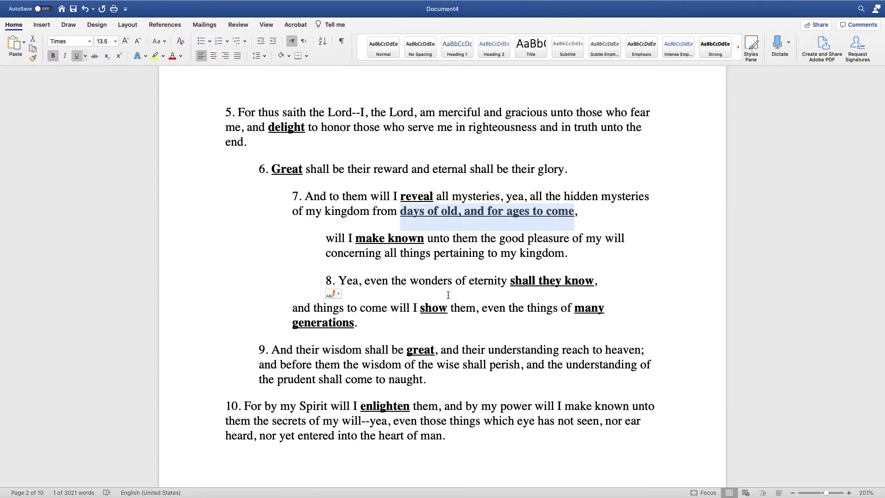
drag(413, 307, 452, 308)
drag(573, 307, 430, 328)
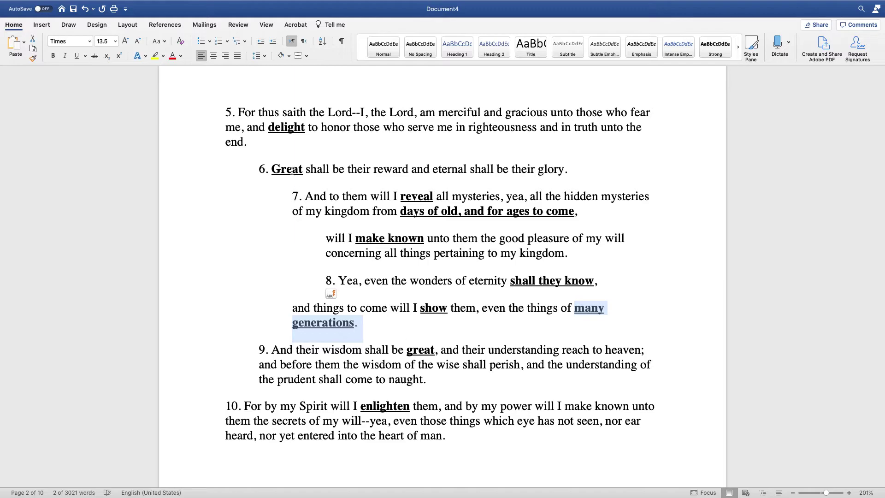
click(327, 169)
click(300, 169)
click(408, 169)
drag(290, 350, 474, 367)
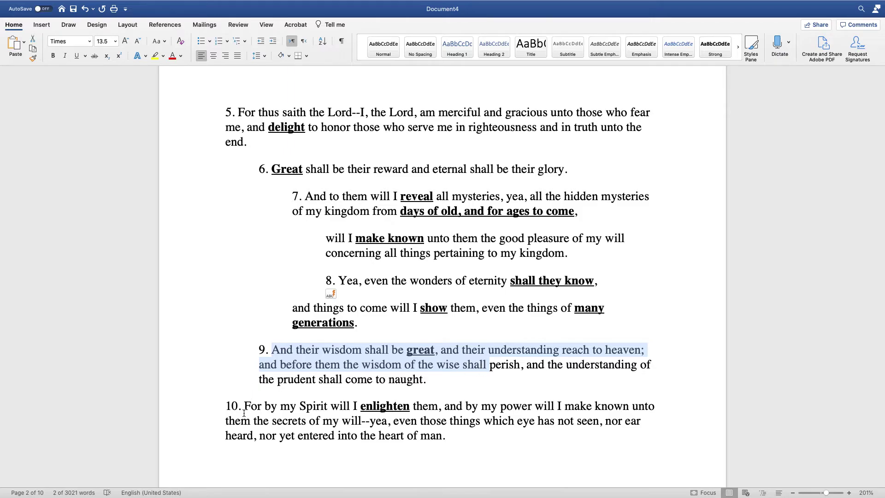
click(248, 308)
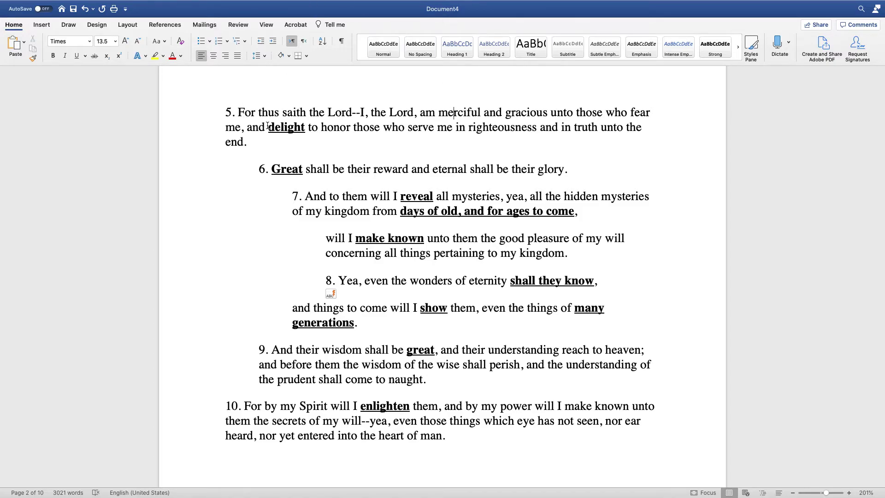
drag(268, 127, 314, 128)
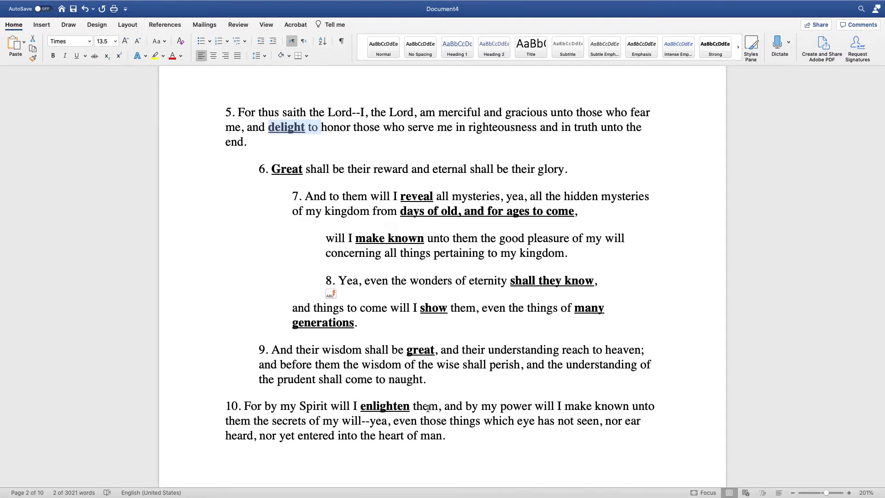
drag(360, 406, 415, 407)
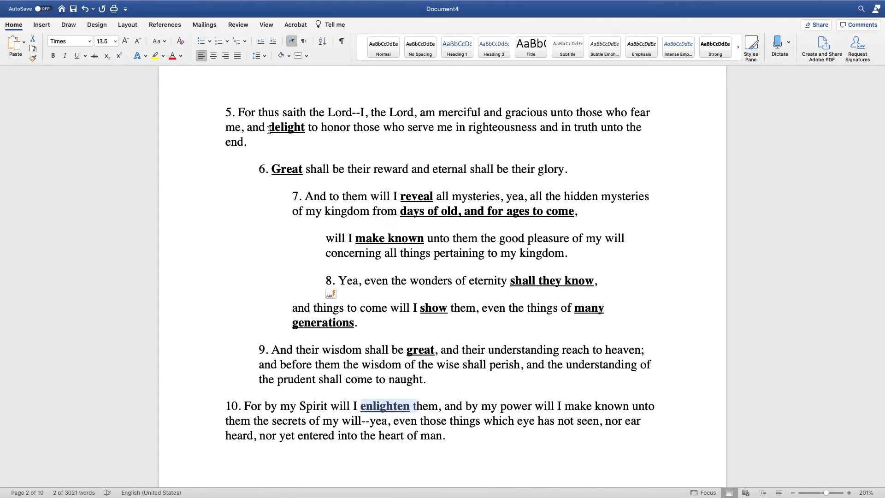
drag(269, 130, 309, 130)
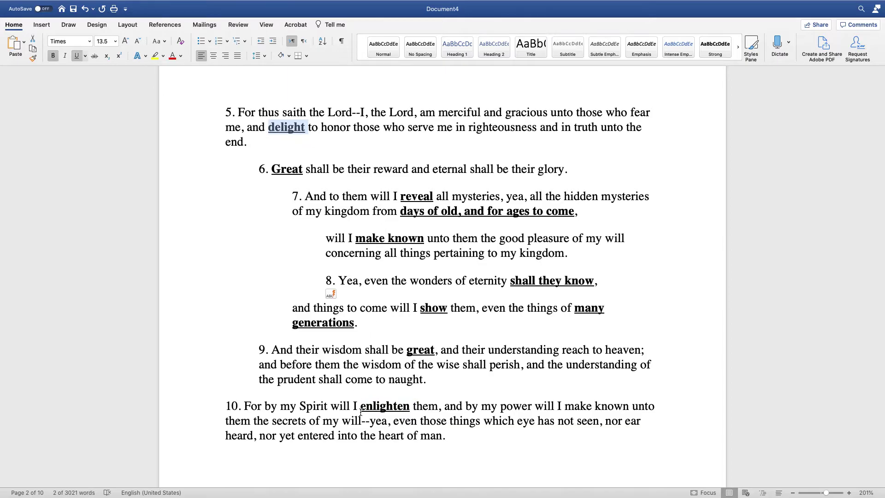
drag(356, 409, 413, 409)
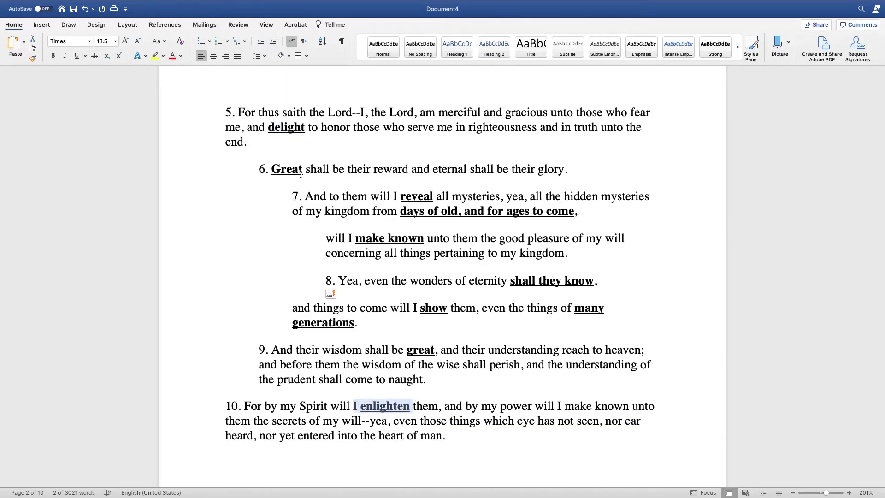
drag(268, 127, 351, 129)
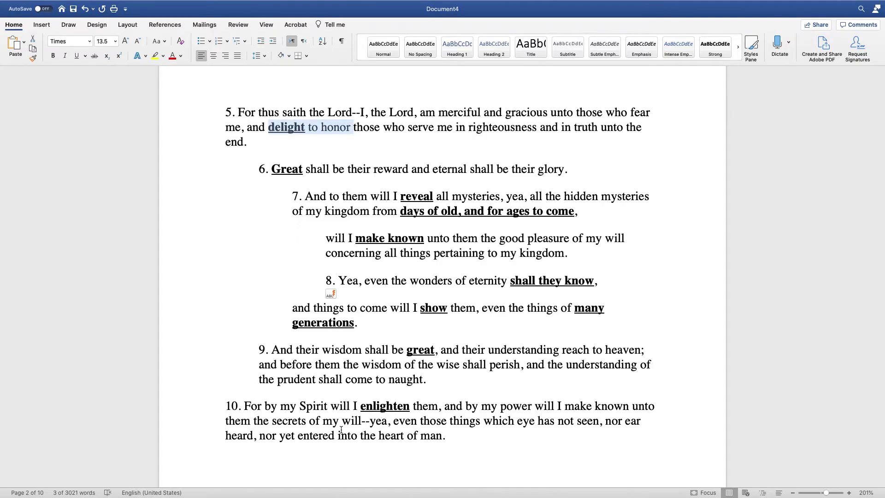
drag(411, 407, 358, 407)
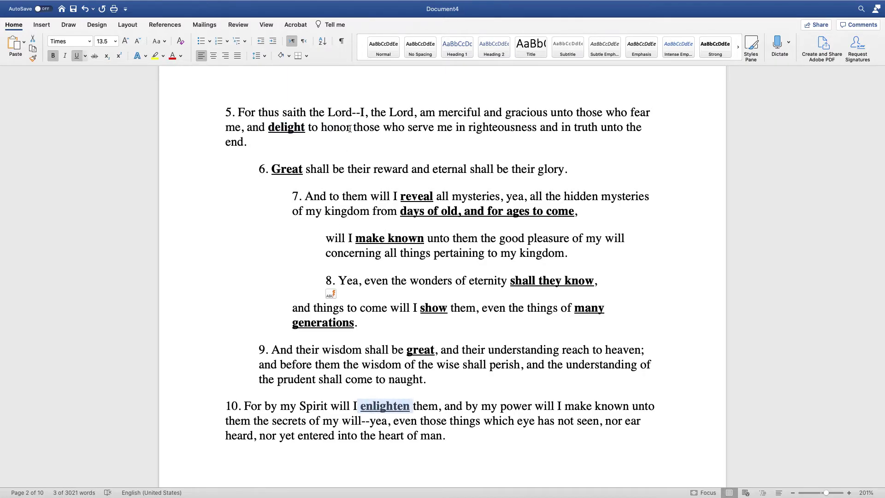
drag(349, 128, 320, 129)
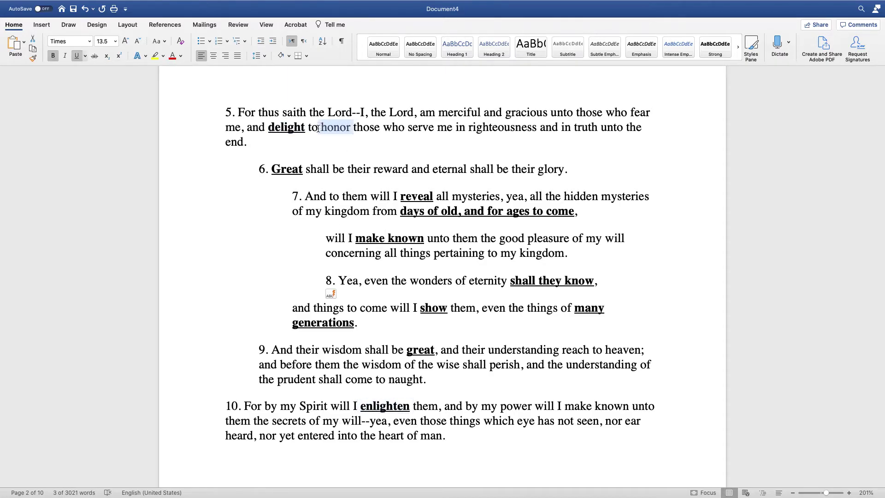
click(155, 56)
- Highlight 'honor' and 'enlighten' in yellow
key(Left)
drag(407, 407, 360, 407)
click(155, 56)
key(Left)
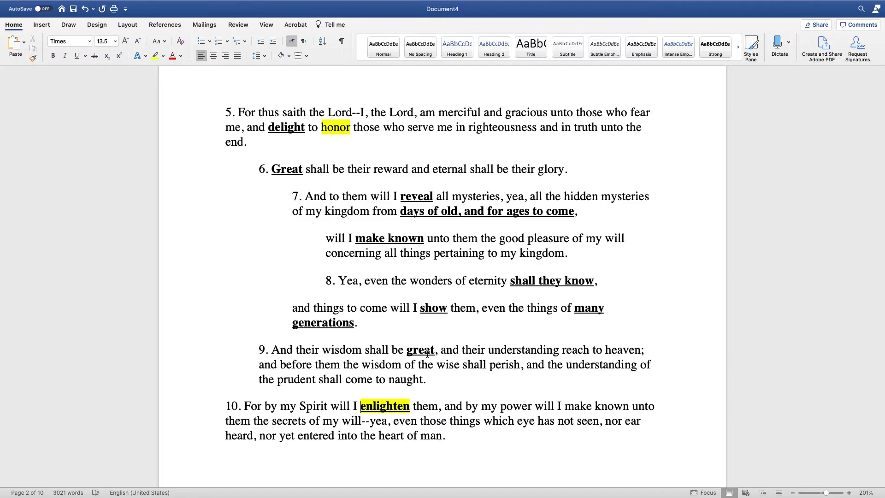
- Highlight 'wisdom shall be great' and 'Great shall be their reward' in bright green
click(361, 354)
drag(322, 349, 436, 348)
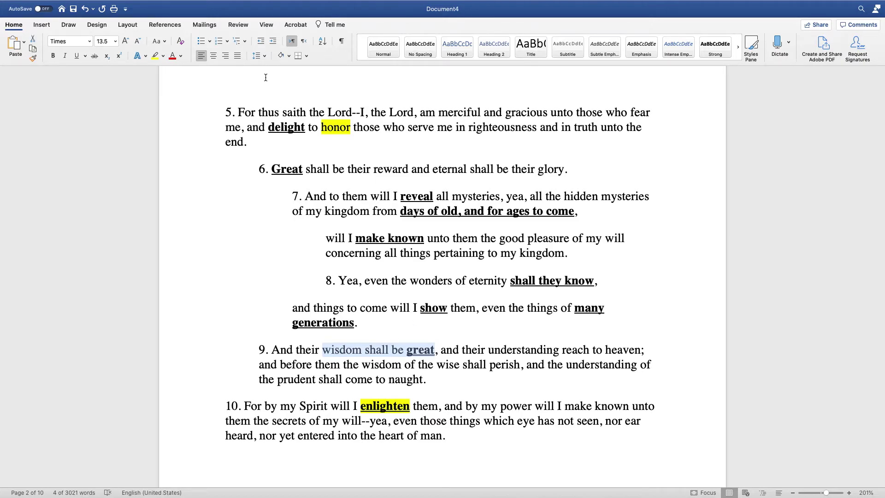
click(163, 56)
click(175, 82)
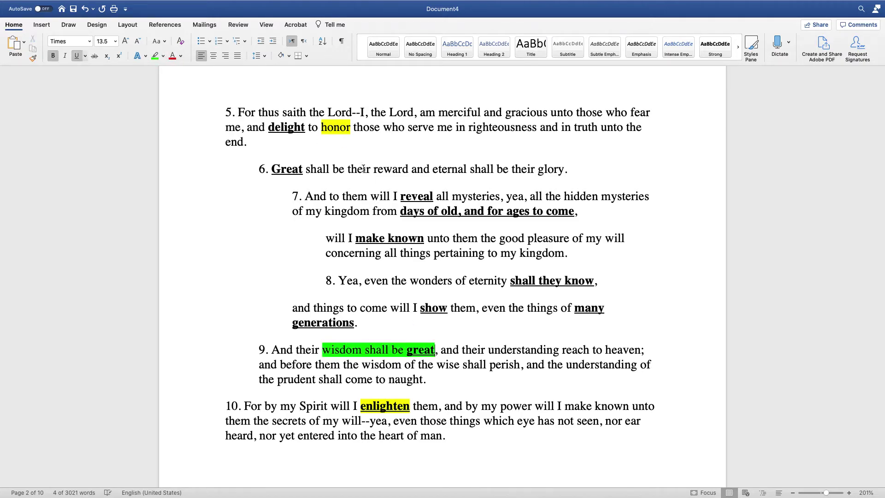
drag(272, 170, 387, 165)
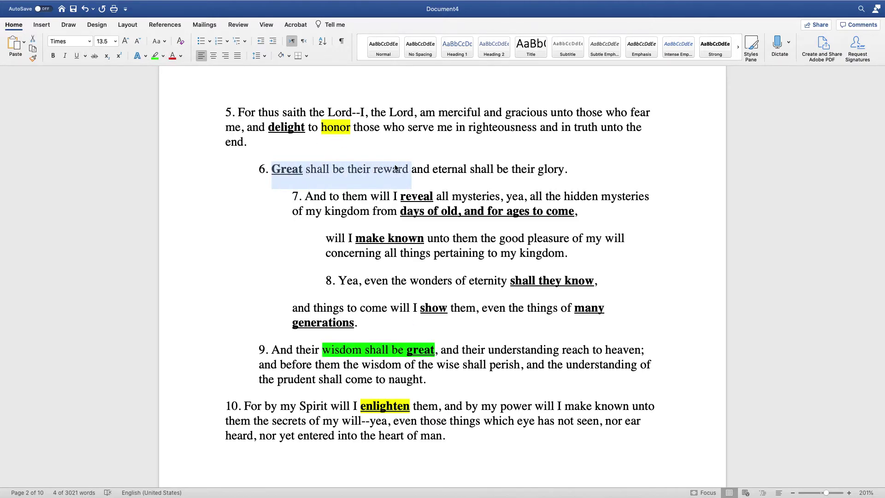
click(152, 55)
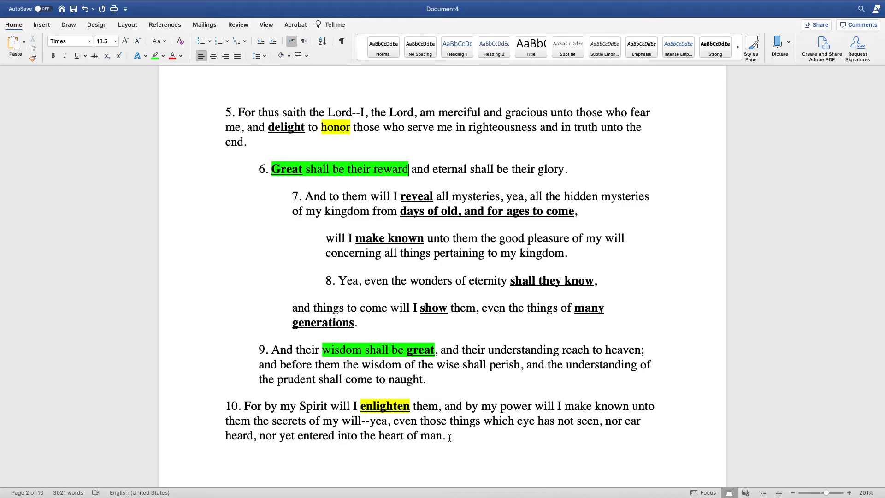
- Remove bold, underline and all highlighting from verses 5–10
drag(450, 438, 224, 114)
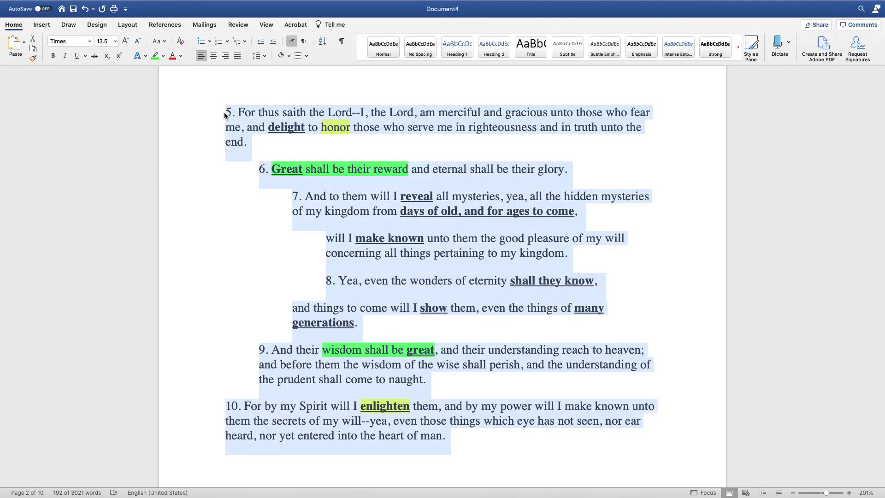
key(super+b)
key(super+b)
key(super+u)
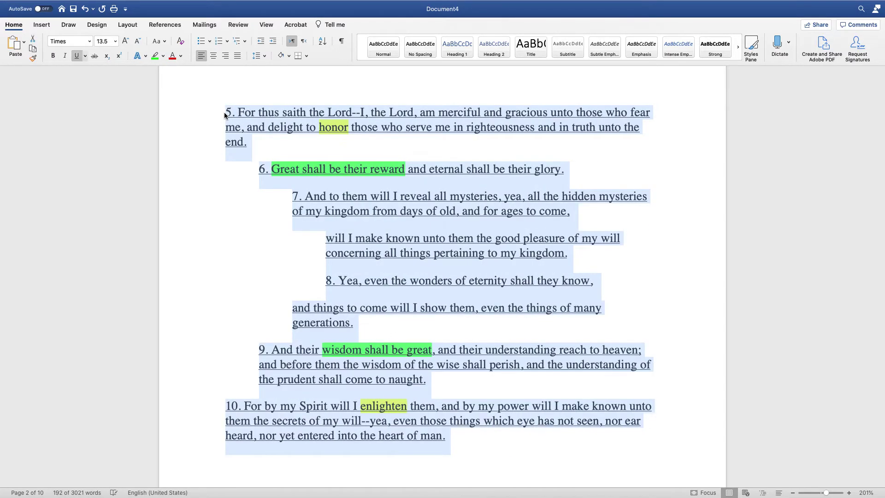
key(super+u)
click(164, 55)
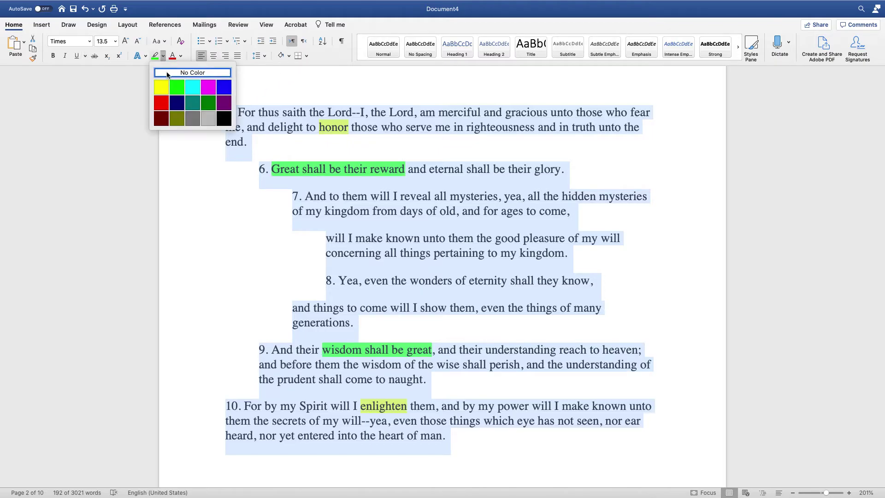
click(176, 73)
- Delete the indents and line splits so each verse is one unindented paragraph
click(255, 170)
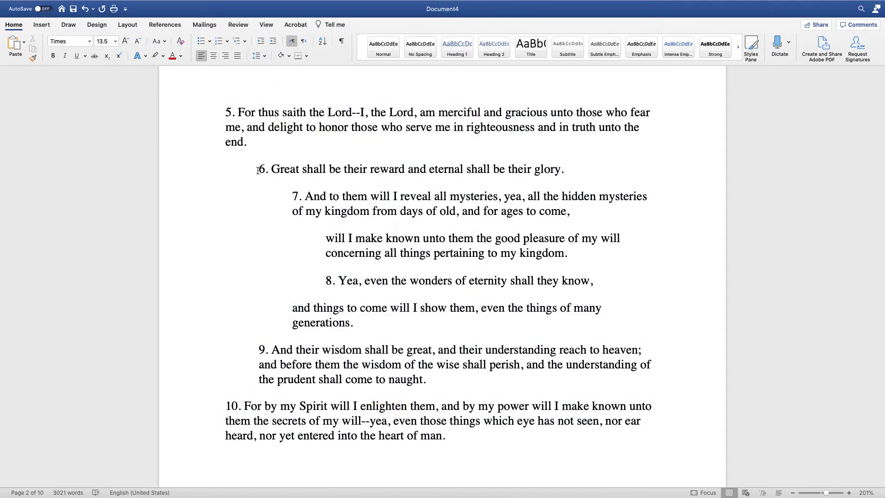
key(BackSpace)
click(293, 196)
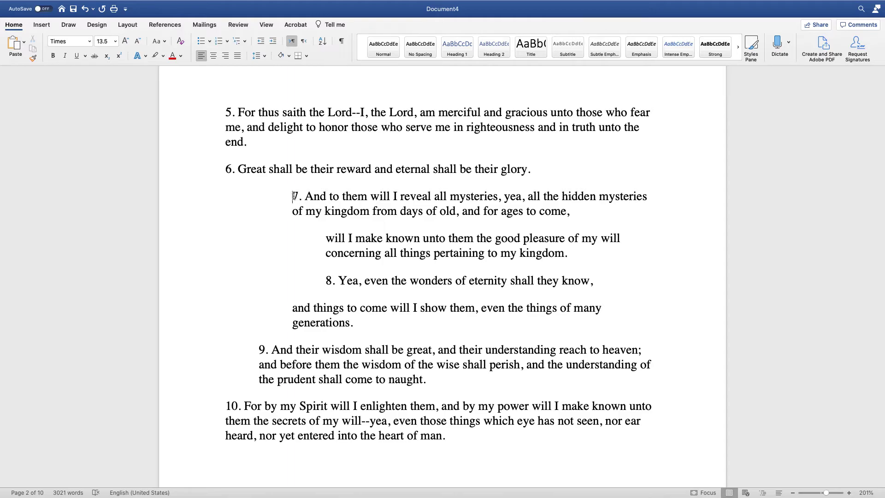
key(BackSpace)
key(BackSpace)
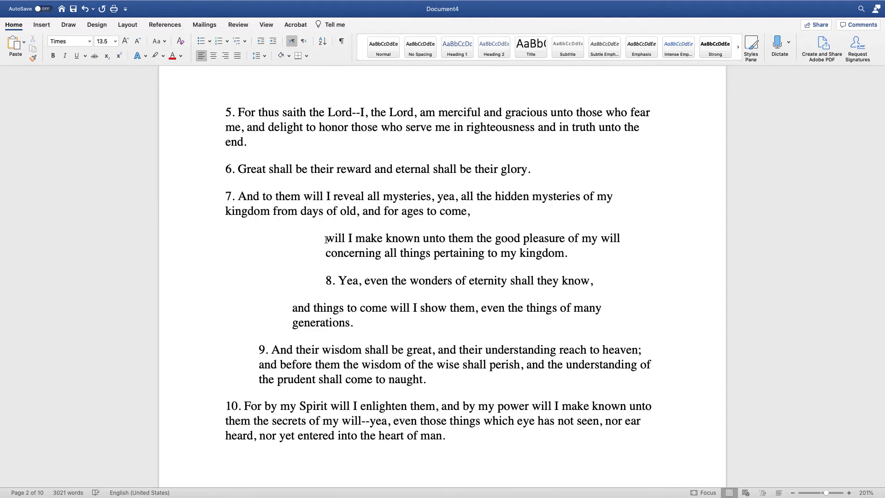
click(326, 239)
key(BackSpace)
key(BackSpace)
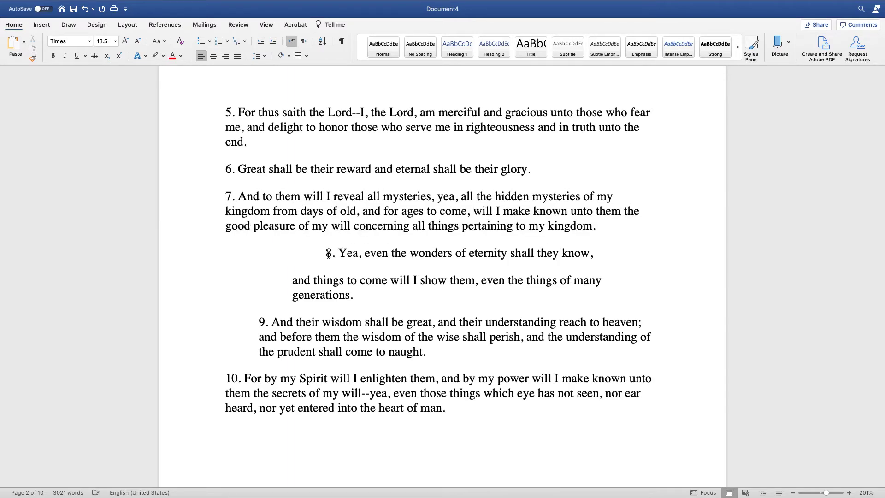
click(328, 253)
text(\)
key(BackSpace)
key(BackSpace)
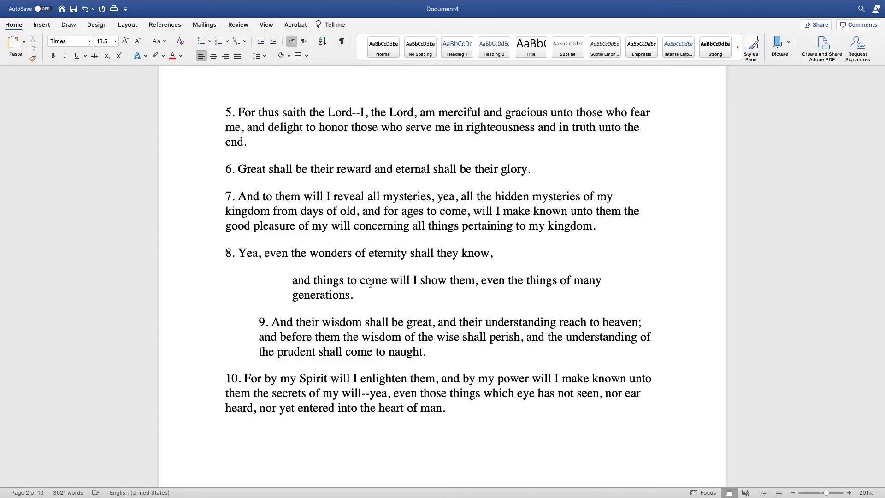
click(292, 280)
key(BackSpace)
key(BackSpace)
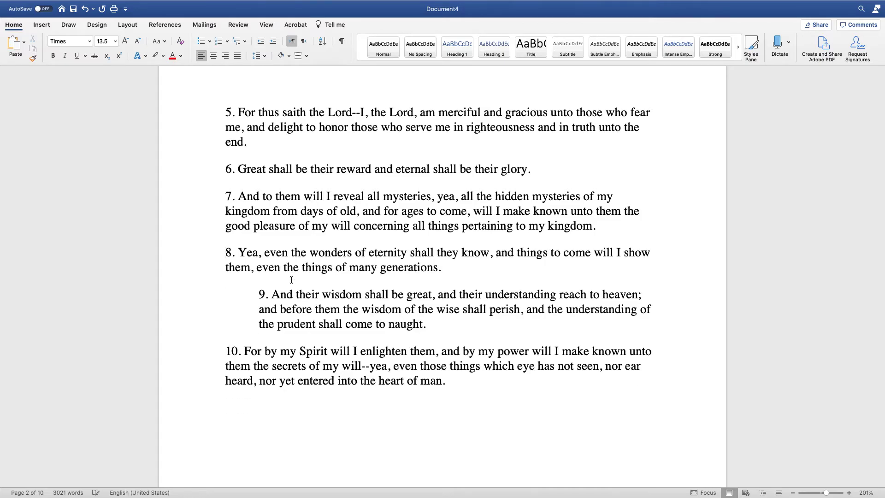
click(257, 295)
key(BackSpace)
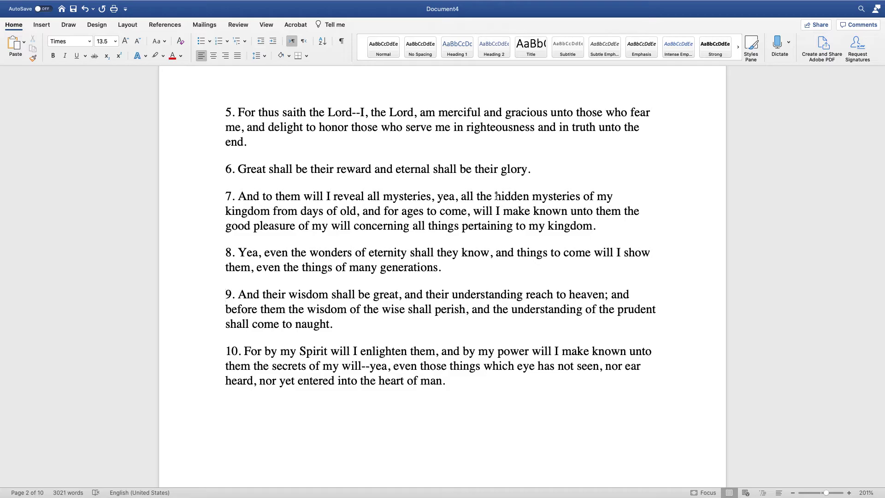
- Bold and underline 'hidden mysteries of my kingdom' and the 'will I make known' phrase in verse 7
drag(496, 196, 269, 214)
key(super+b)
key(super+u)
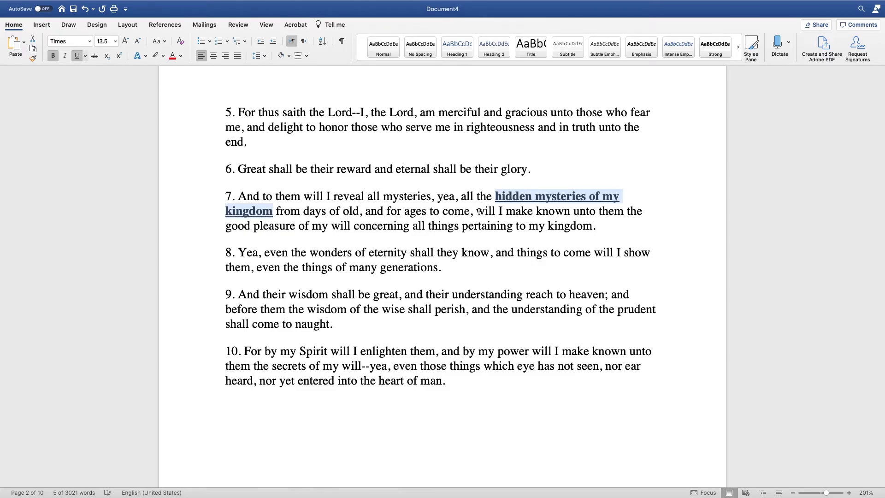
drag(477, 211, 351, 232)
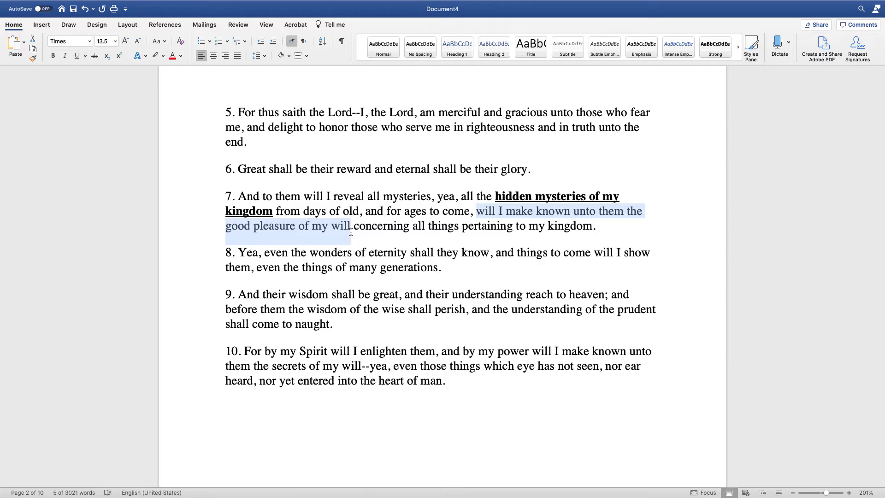
key(super+b)
key(super+u)
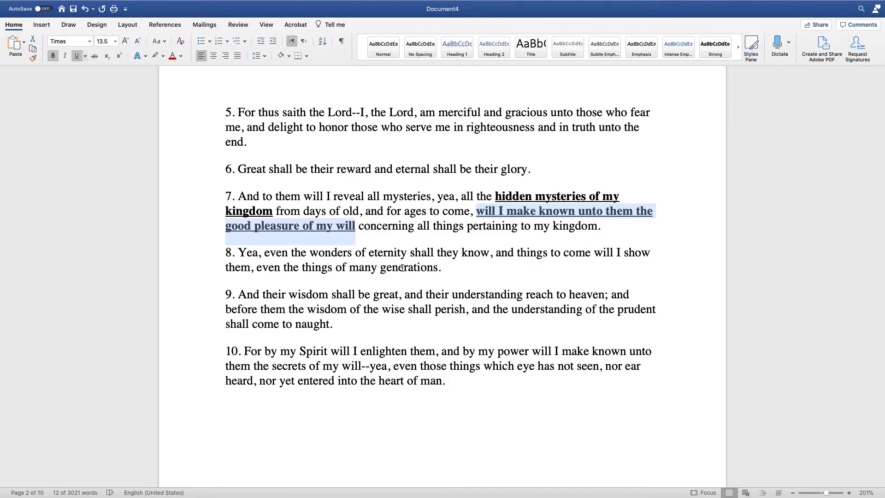
- Bold and underline 'wisdom shall be great' and 'understanding reach to heaven' in verse 9
drag(291, 294, 397, 294)
key(super+b)
key(super+u)
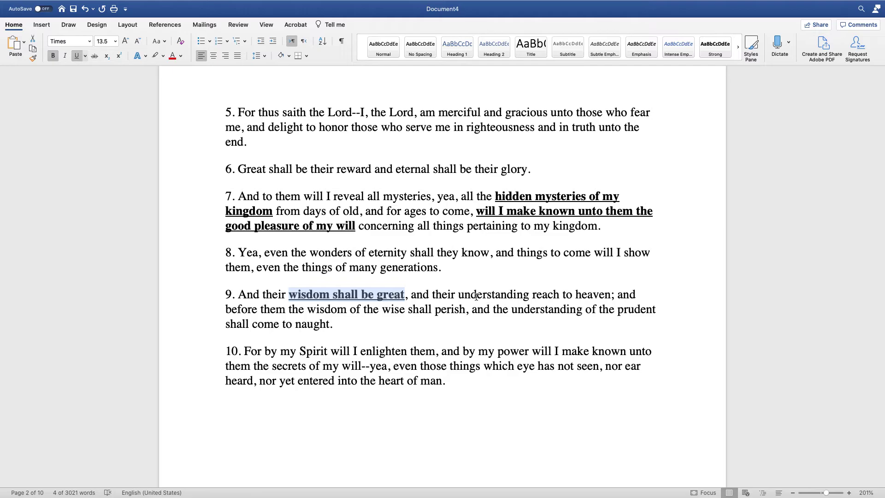
drag(459, 294, 603, 297)
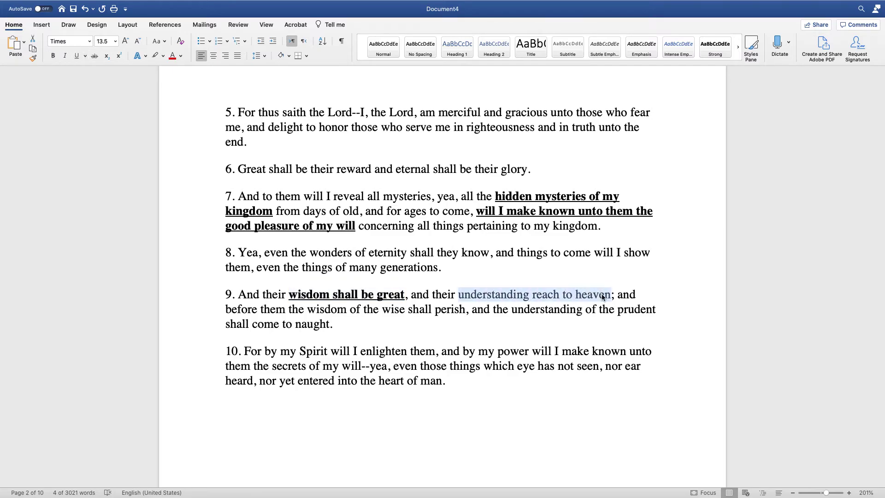
key(super+b)
key(super+u)
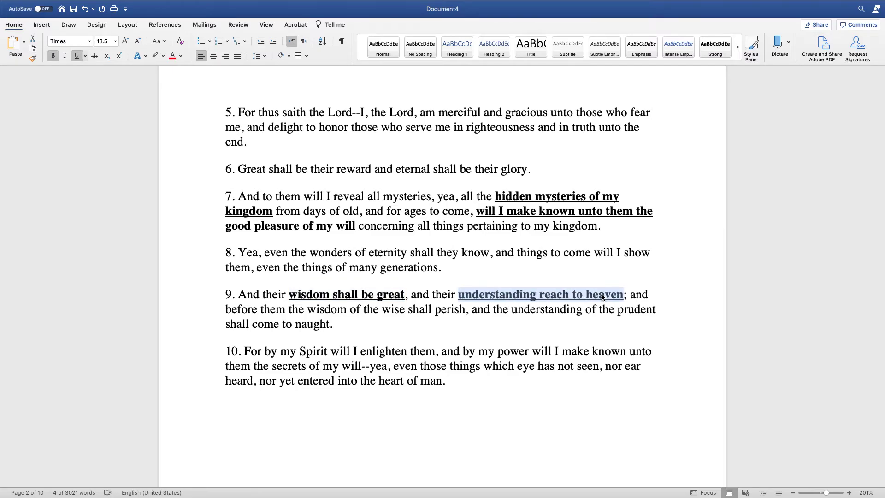
- Bold and underline 'wisdom of the wise shall perish' and 'understanding of the prudent shall come to naught' in verse 9
drag(308, 310, 458, 309)
key(super+b)
key(super+u)
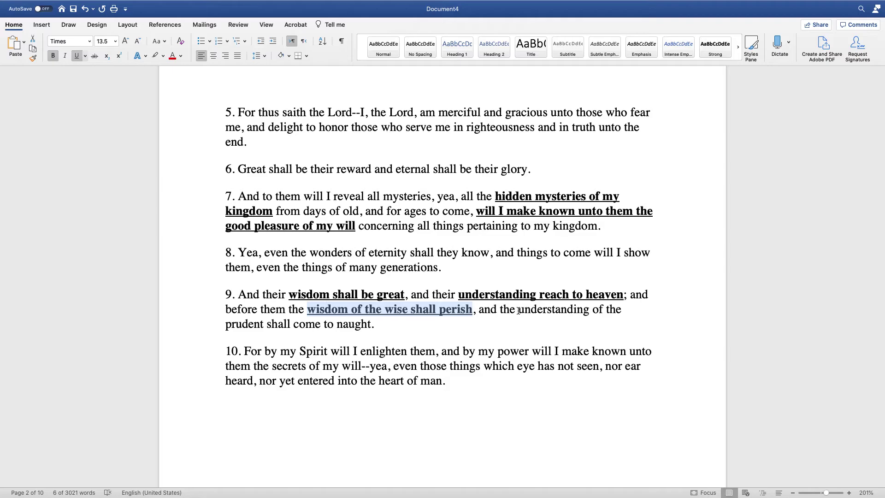
drag(519, 311, 507, 323)
key(super+b)
key(super+u)
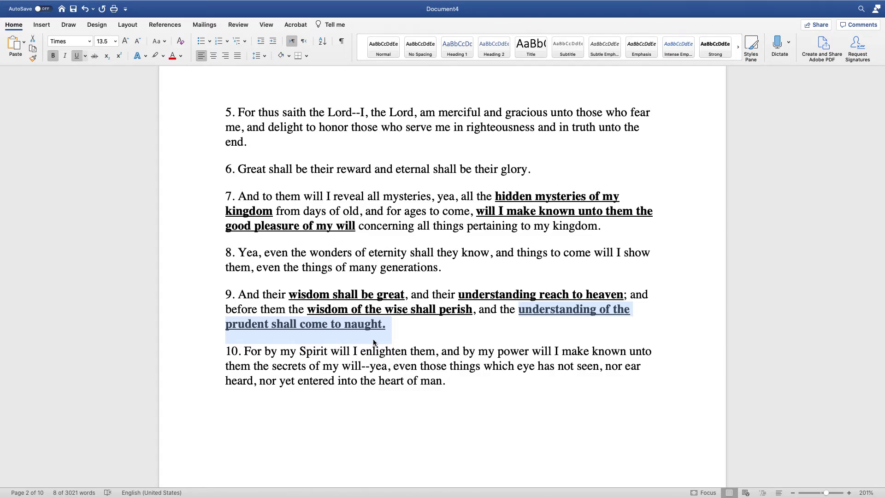
- Bold and underline verse 10's 'secrets of my will' phrase and its closing 'even those things… heart of man.'
drag(532, 354, 365, 367)
key(super+b)
key(super+u)
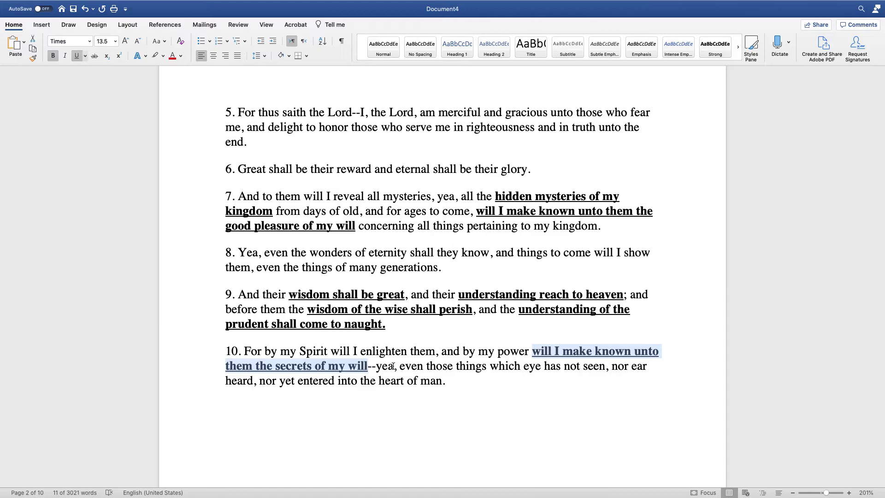
drag(400, 367, 456, 389)
key(super+b)
key(super+u)
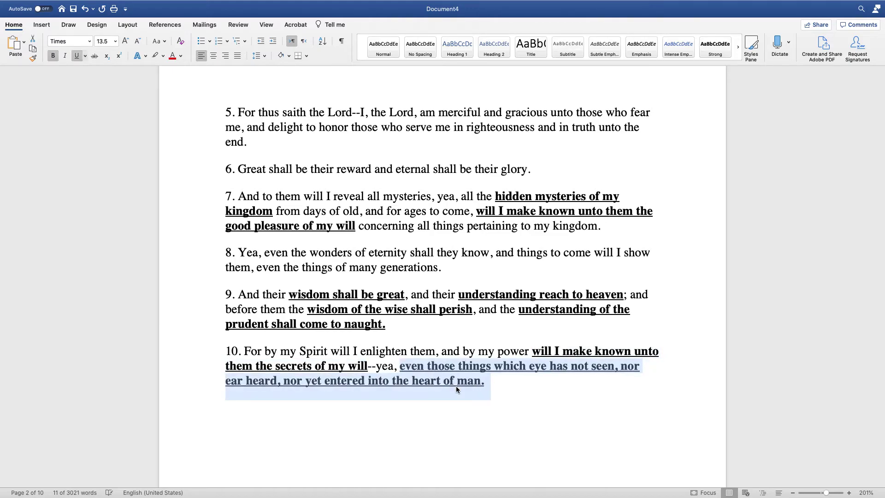
click(486, 382)
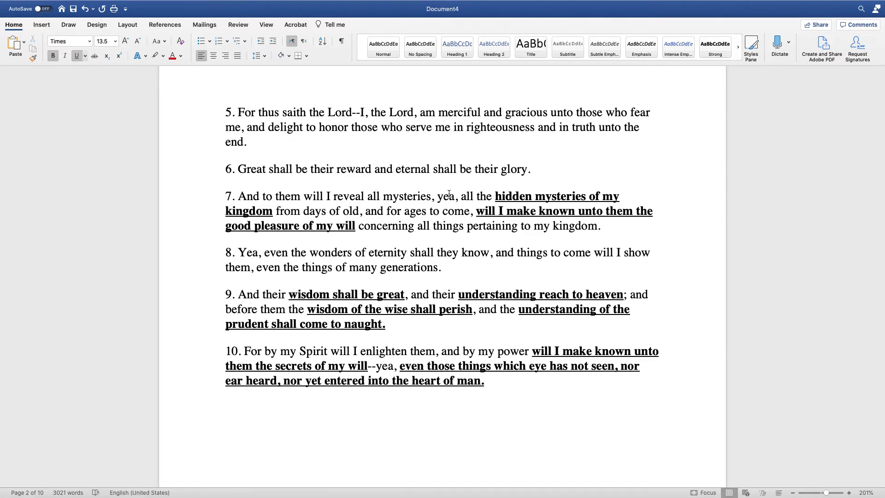
click(476, 211)
- Break lines before 'will I make known', 'and their understanding', 'and before them', 'and the understanding', and 'yea'
key(Return)
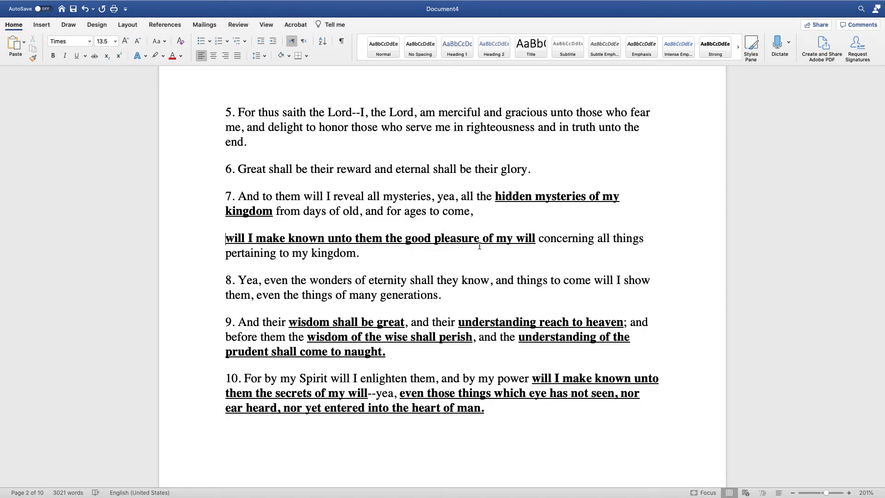
click(412, 322)
key(Return)
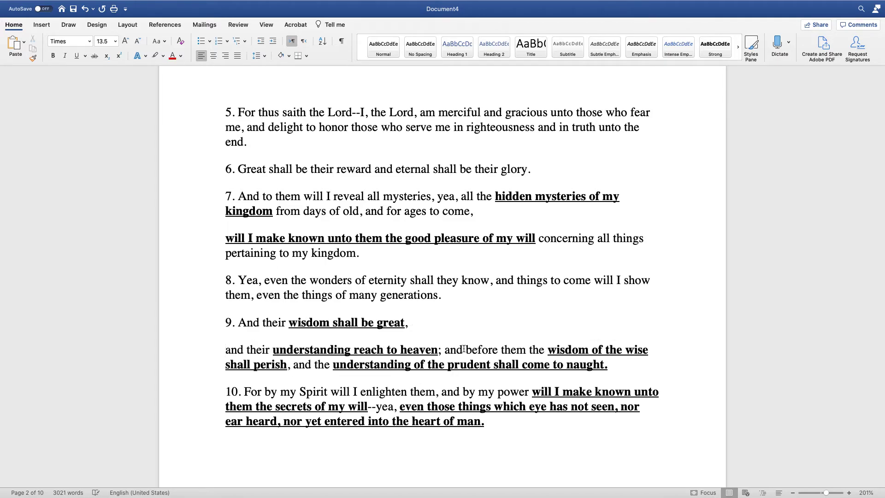
click(444, 350)
key(Return)
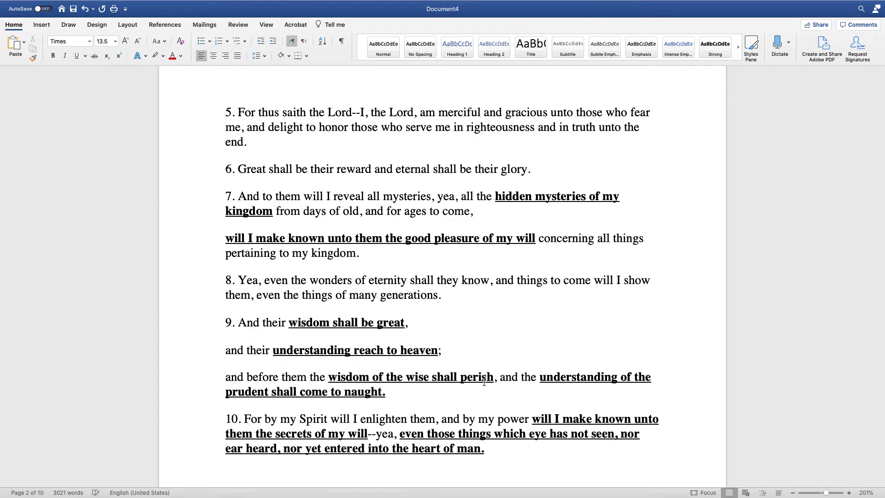
click(499, 378)
key(Return)
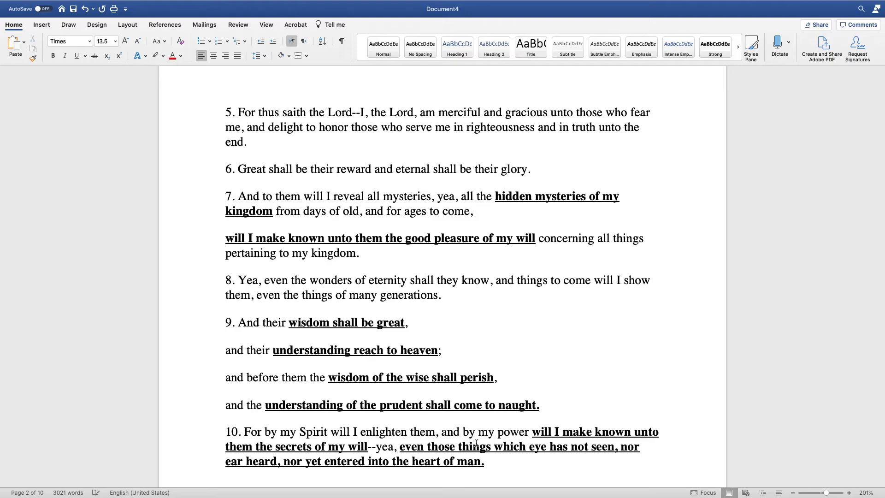
click(376, 448)
key(Return)
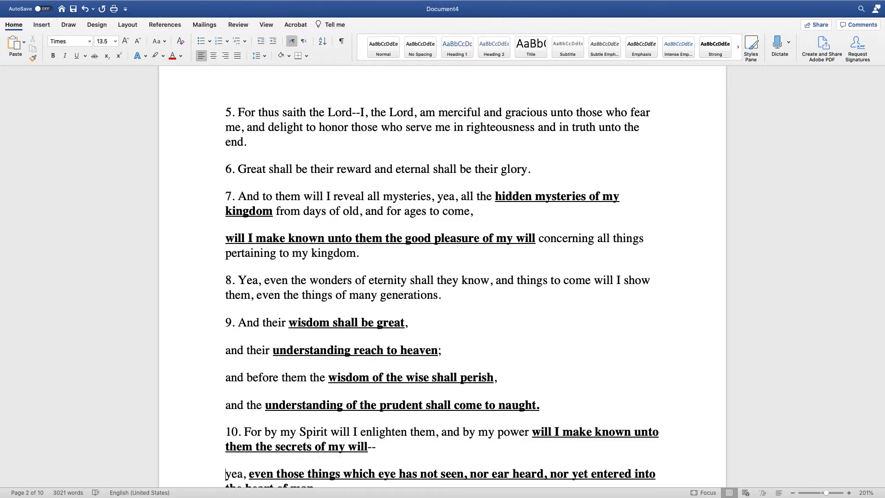
- Indent the 'will I make known' line two steps and join verse 8 onto it
scroll(360, 343, down, 5)
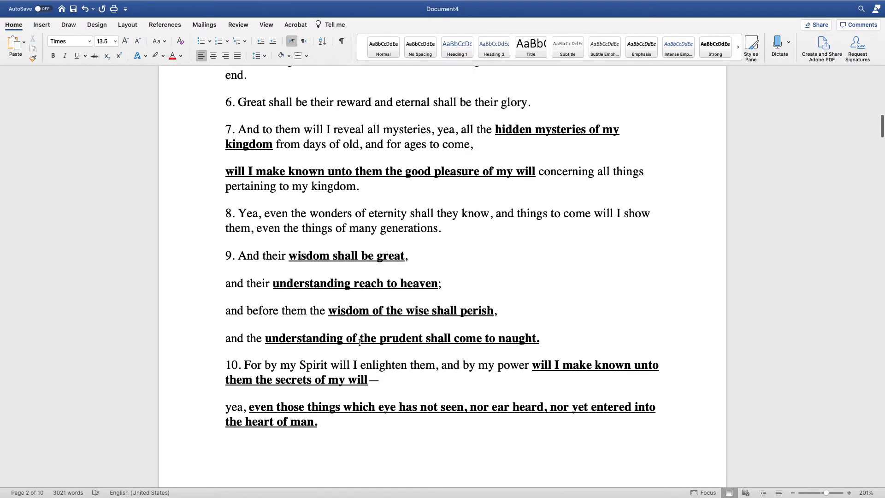
scroll(360, 343, up, 4)
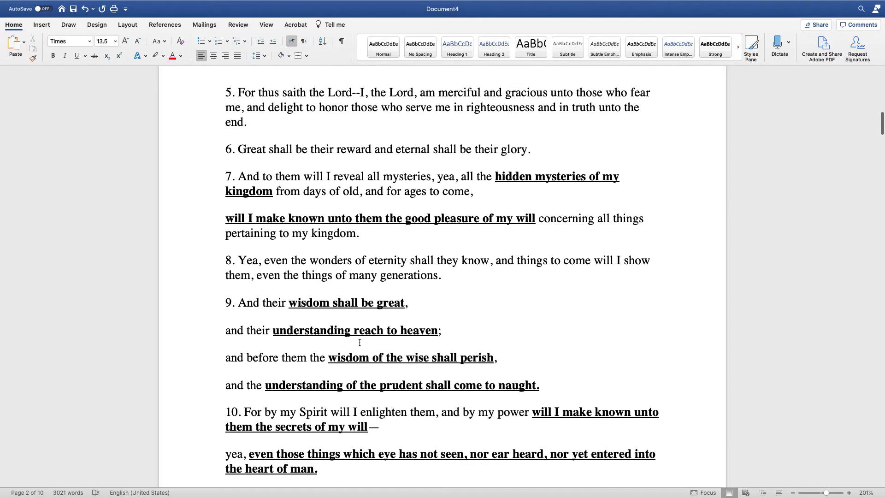
scroll(360, 343, down, 4)
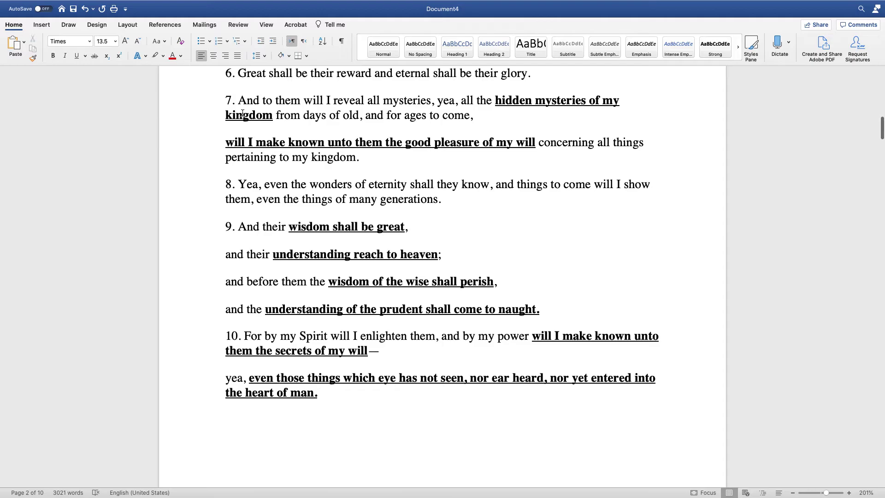
click(224, 141)
key(Tab)
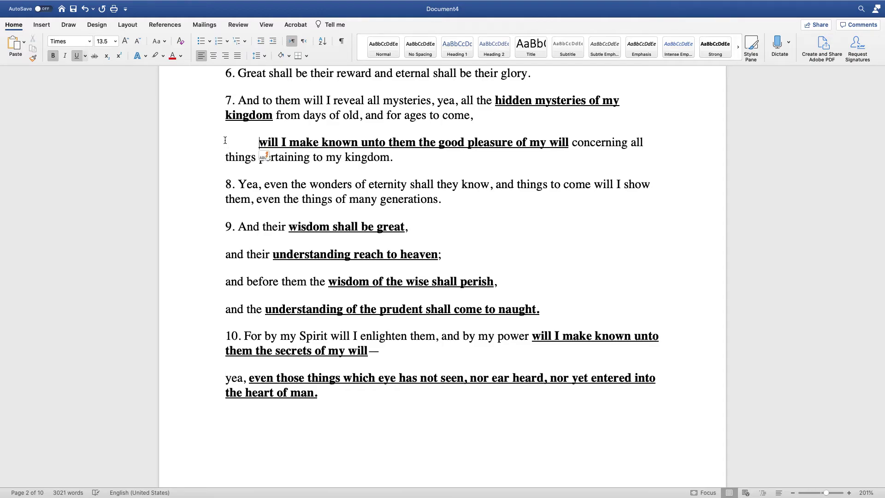
key(Tab)
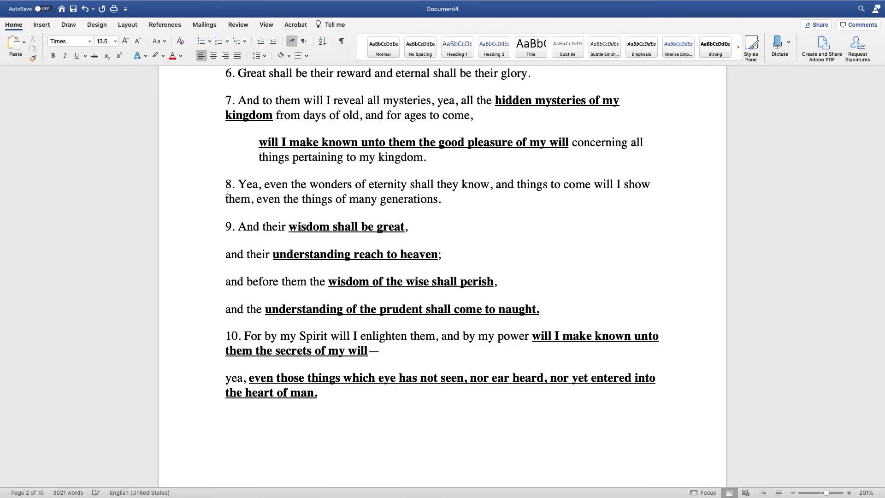
click(228, 186)
key(BackSpace)
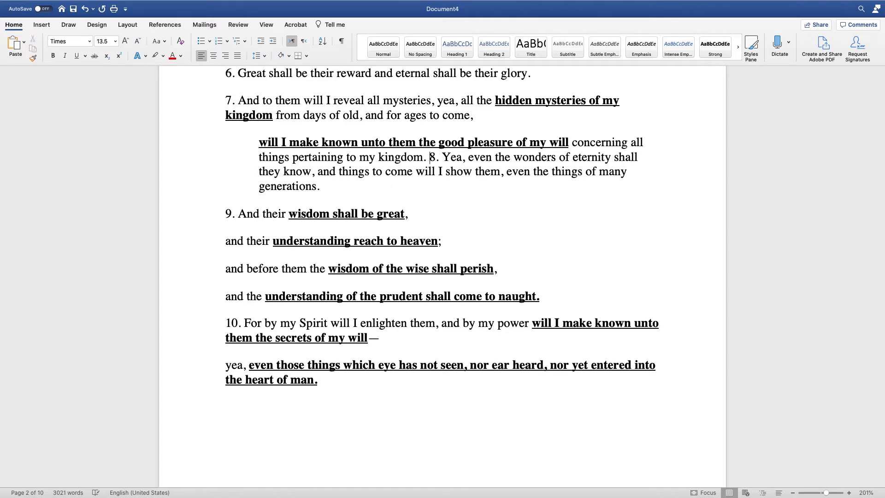
- Indent verse 9's four phrase lines and verse 10's first line into the stepped chiastic levels
click(223, 214)
key(Tab)
key(Tab)
click(224, 241)
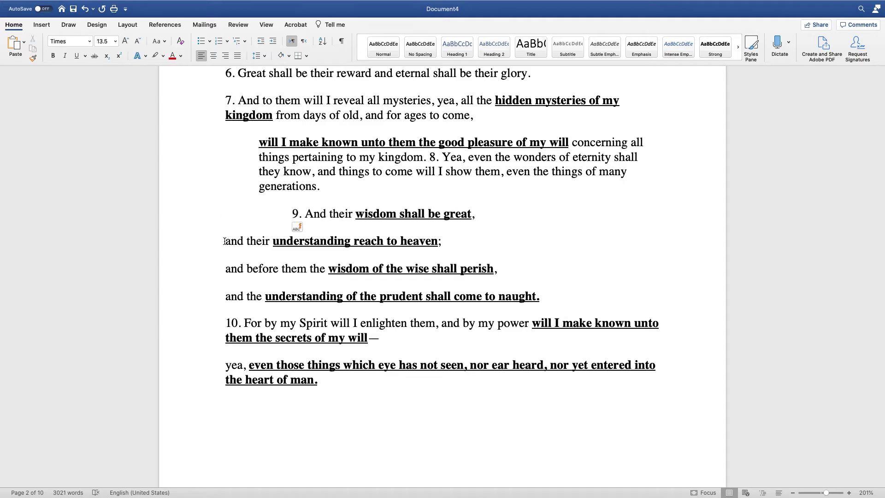
key(Tab)
key(Tab)
key(Tab)
click(224, 268)
key(Tab)
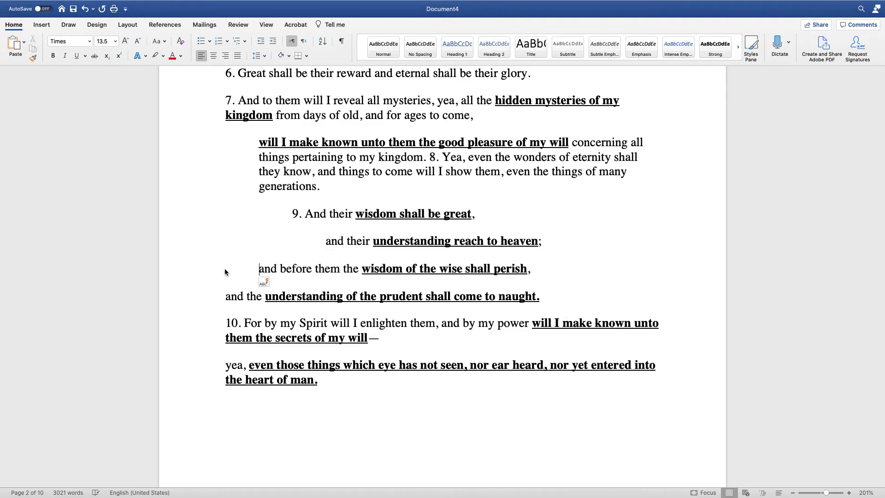
key(Tab)
click(224, 295)
key(Tab)
key(Tab)
key(Tab)
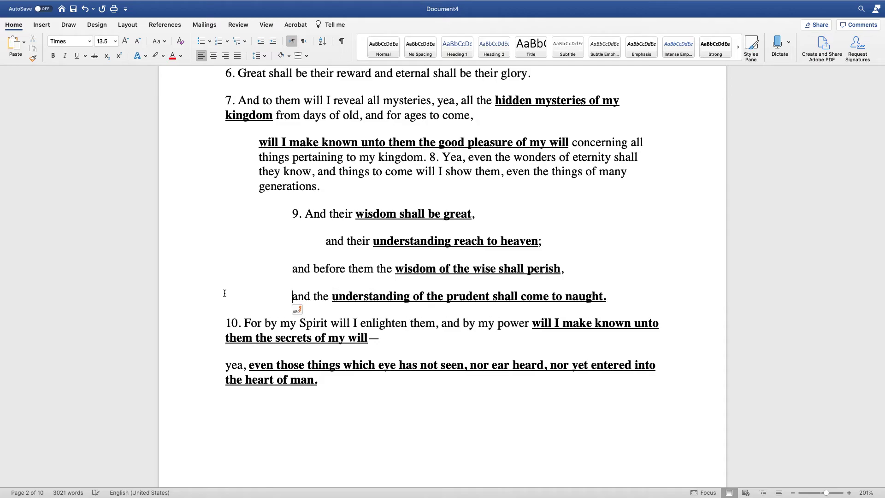
click(225, 322)
key(Tab)
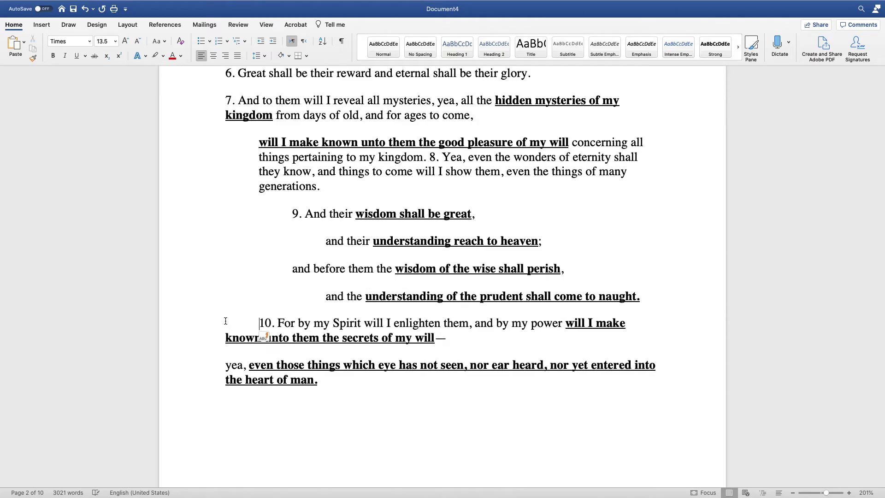
click(225, 338)
key(Tab)
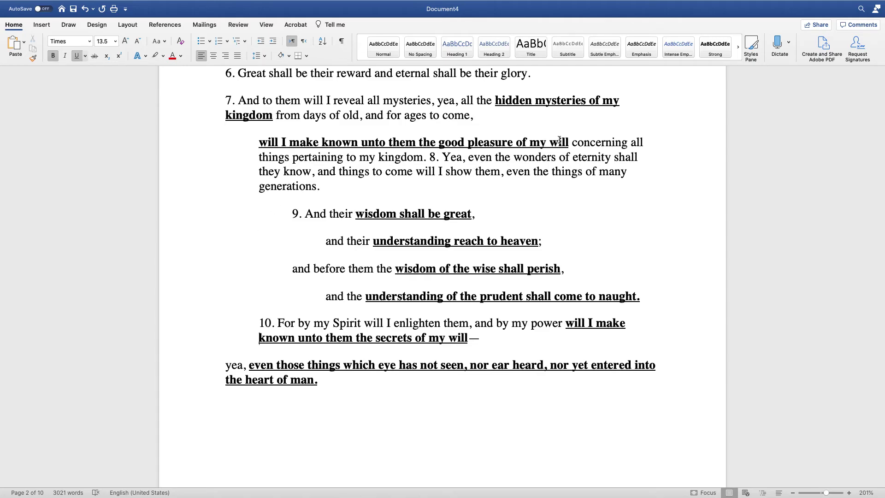
- Select 'secrets of my will' in verse 10
drag(376, 340, 468, 338)
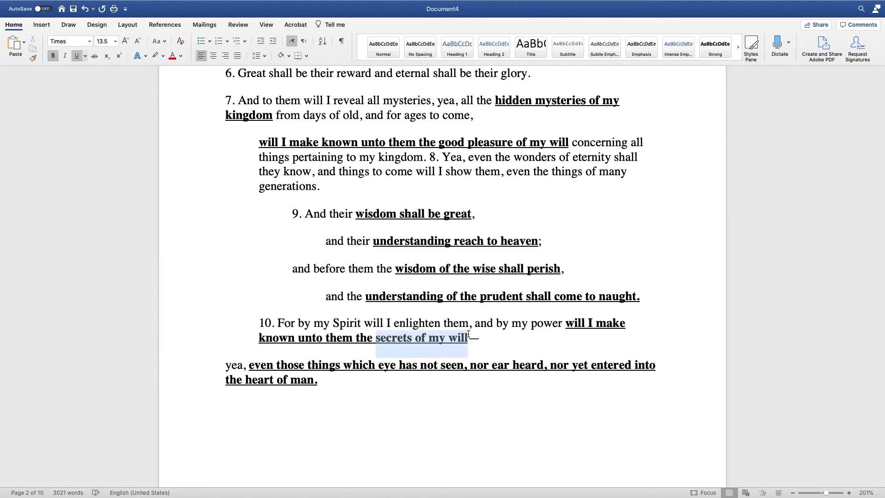
- Highlight 'secrets of my will' and 'good pleasure of my will' in yellow
click(163, 56)
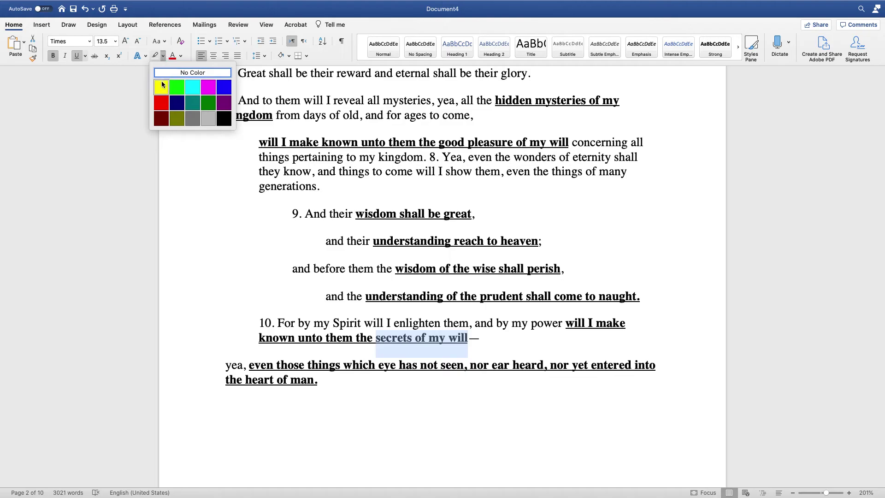
click(168, 90)
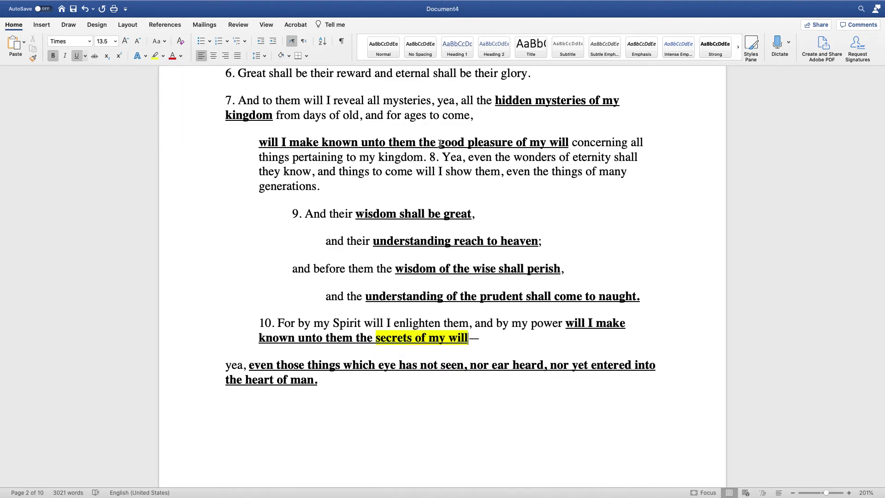
drag(439, 143, 570, 146)
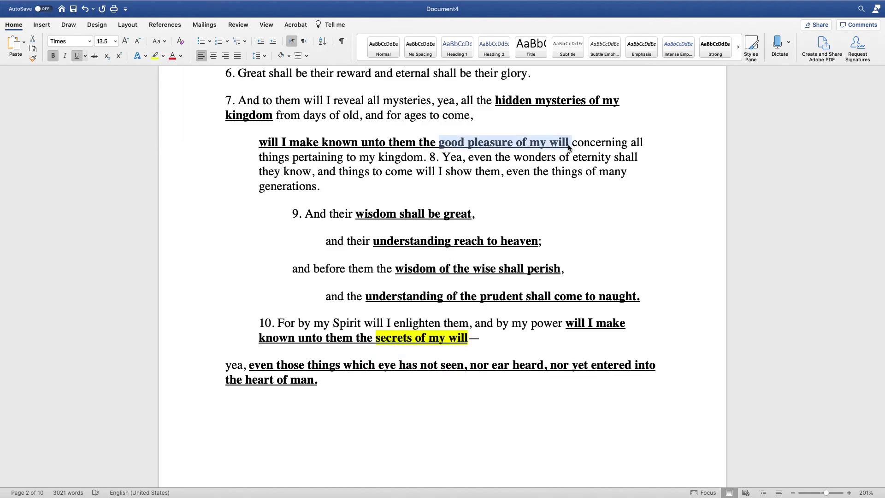
click(156, 55)
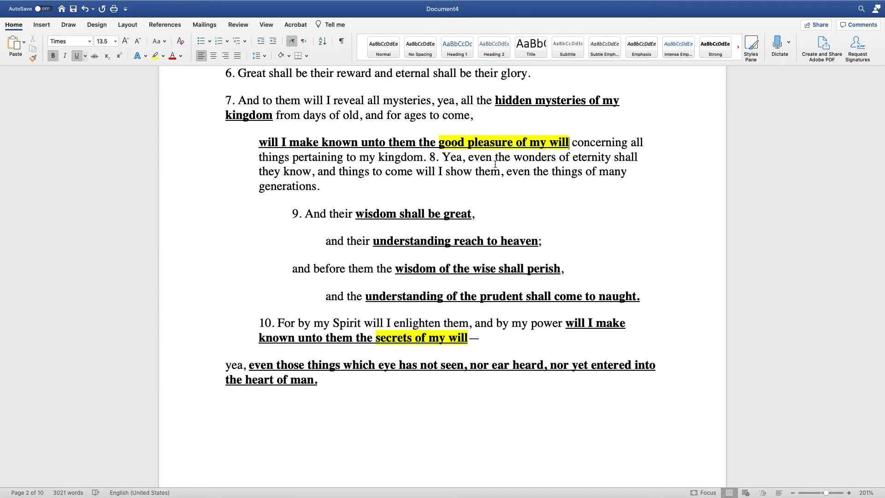
- Compare 'good pleasure' with 'secrets of' as a matching pair, then switch to dc76formattedChiastically
drag(512, 144, 446, 144)
drag(415, 336, 376, 337)
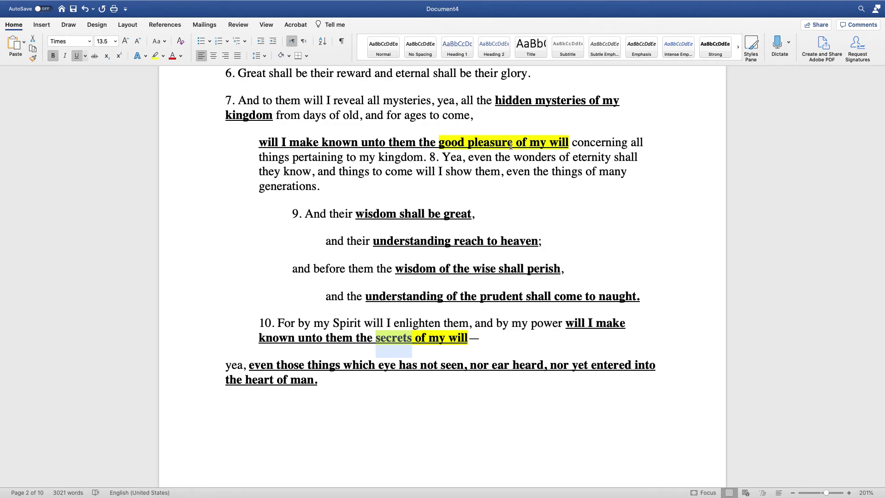
drag(513, 144, 445, 148)
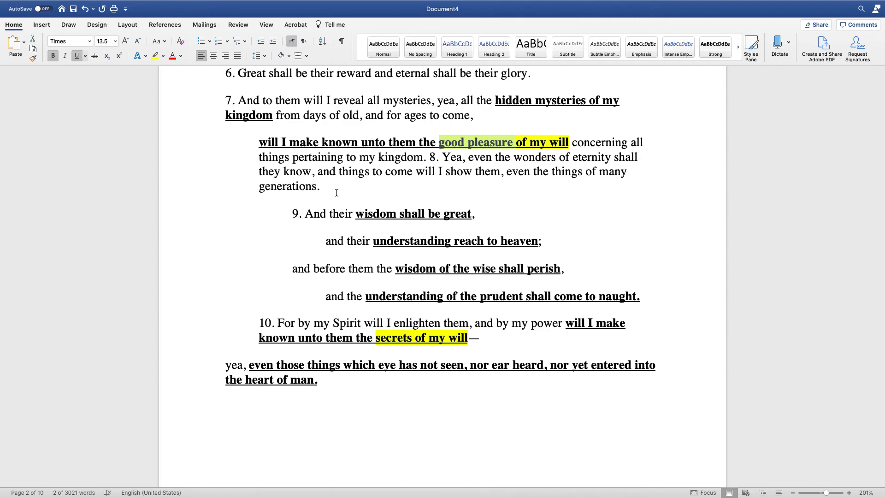
click(393, 339)
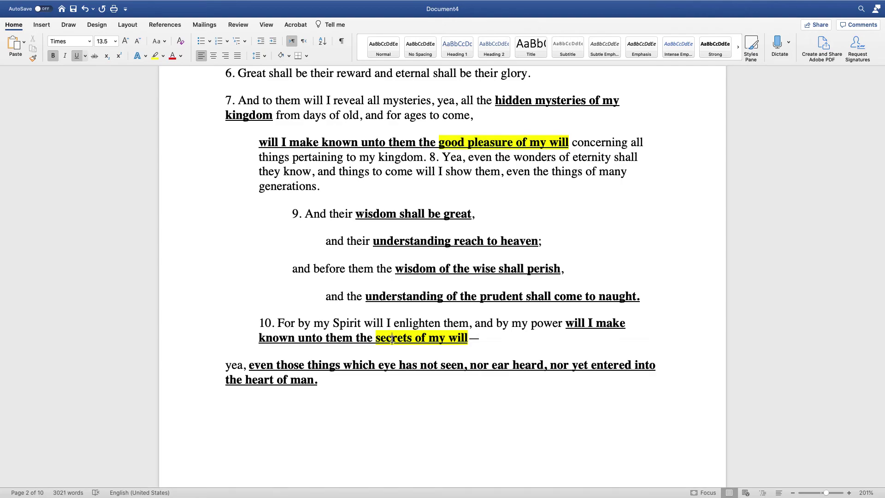
drag(441, 144, 503, 144)
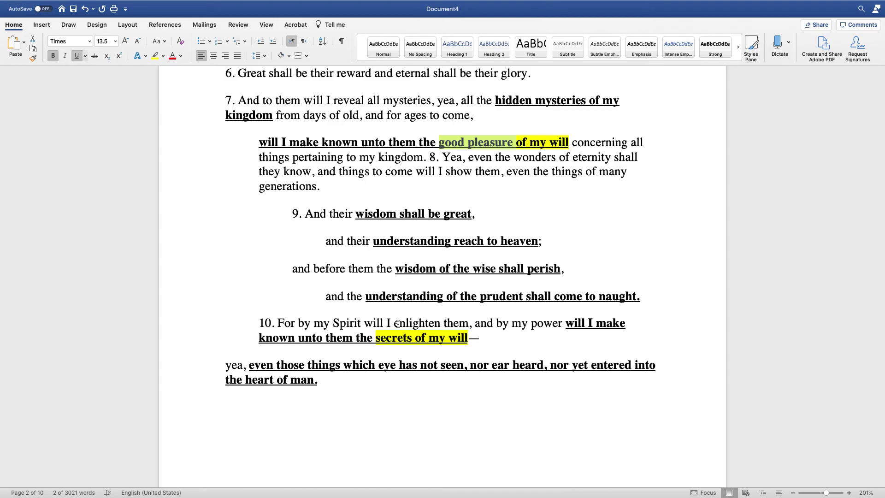
drag(376, 338, 426, 339)
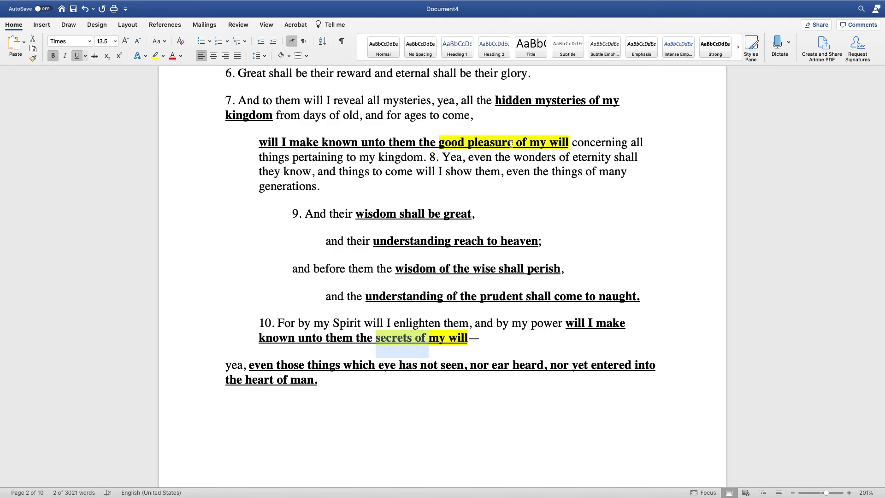
drag(511, 145, 442, 147)
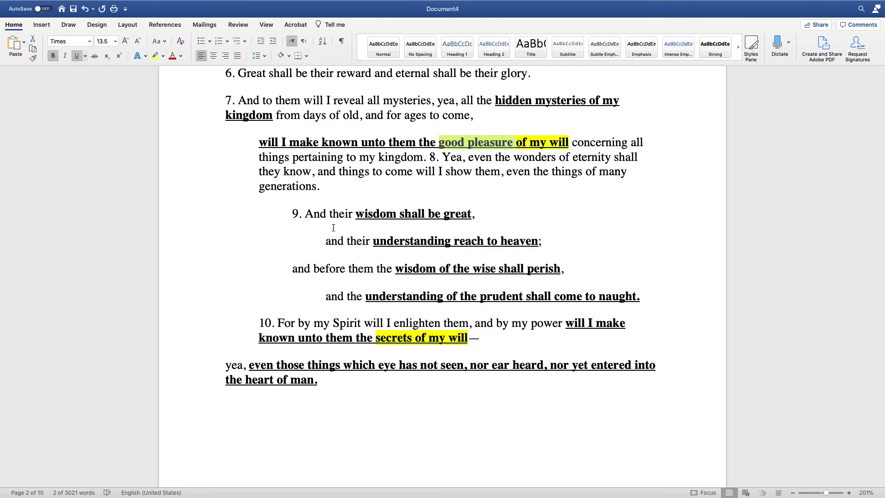
key(super+grave)
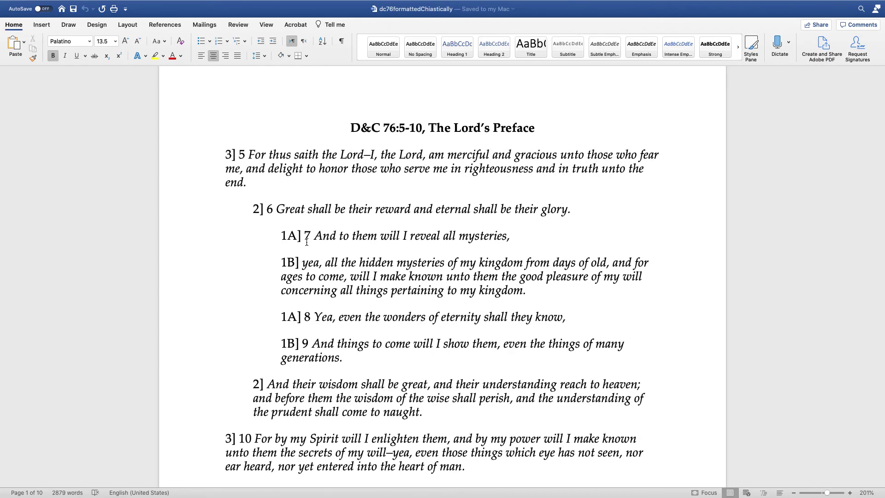